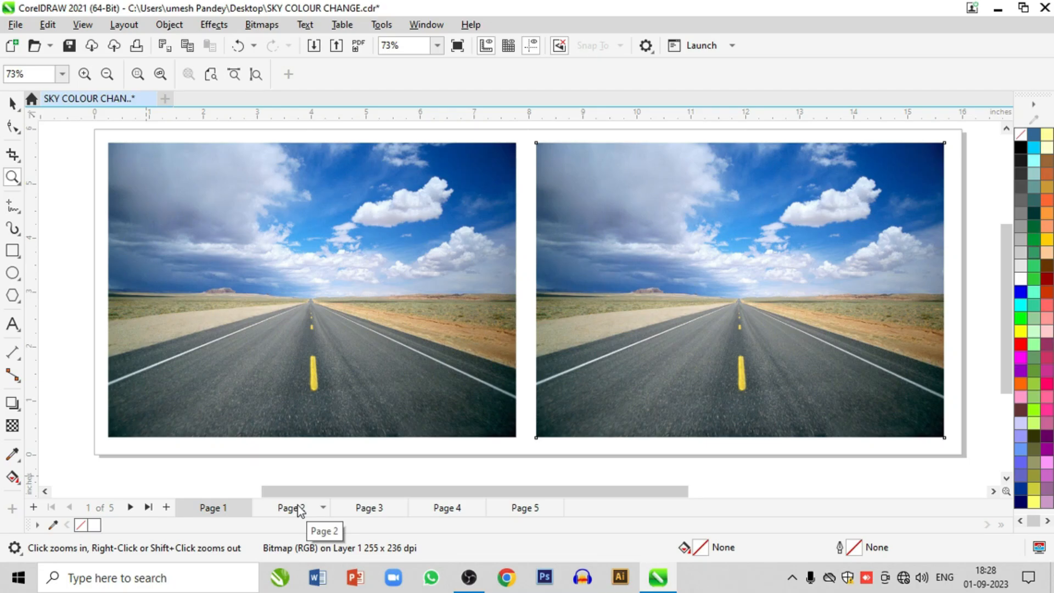
# - Look through the photo pairs on pages 2 to 5 and return to page 1
pyautogui.click(298, 507)
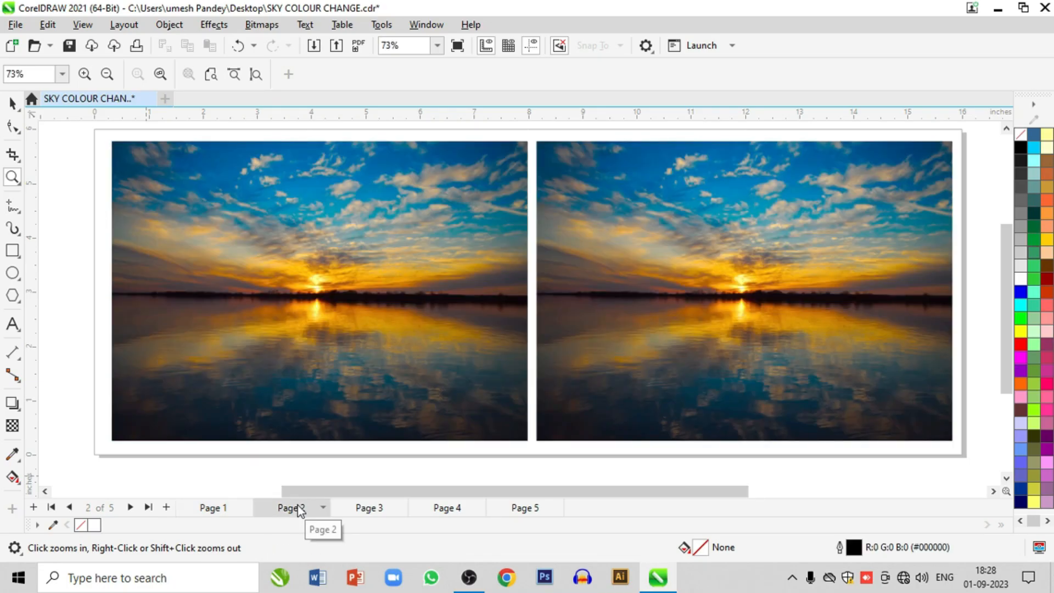
pyautogui.click(372, 506)
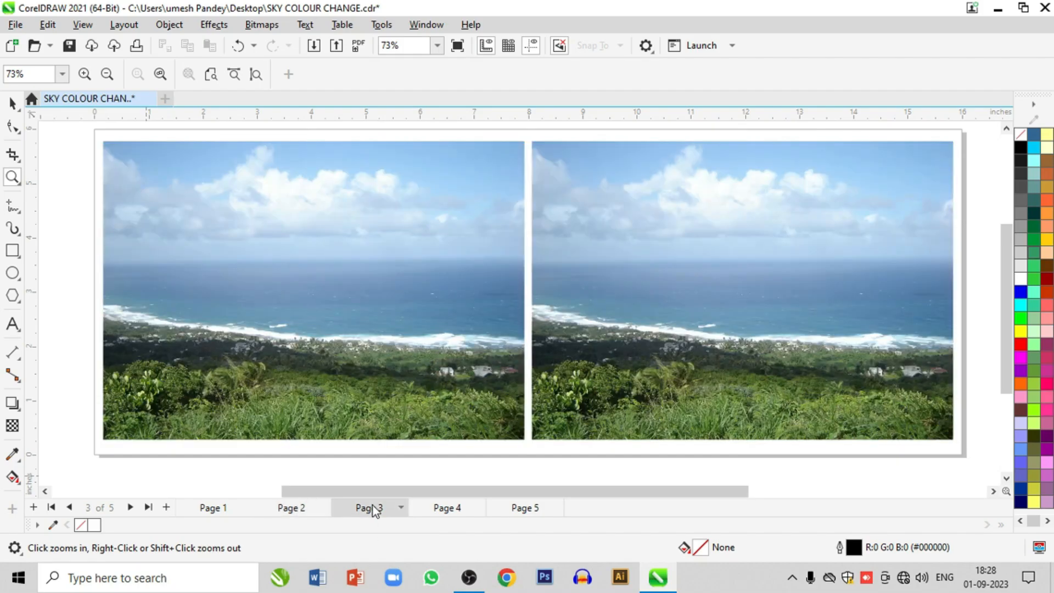
pyautogui.click(445, 512)
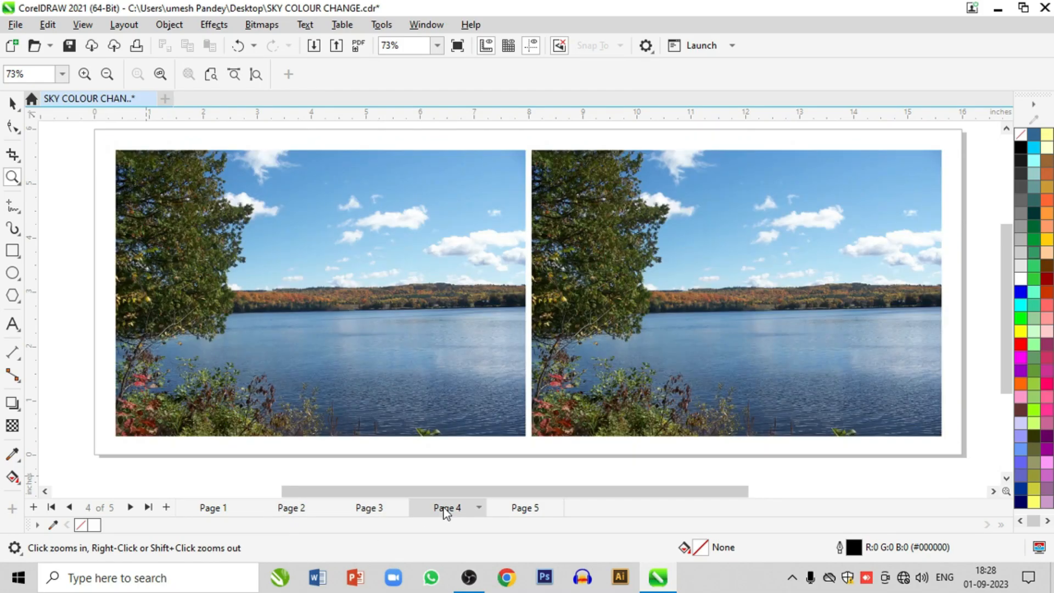
pyautogui.click(518, 508)
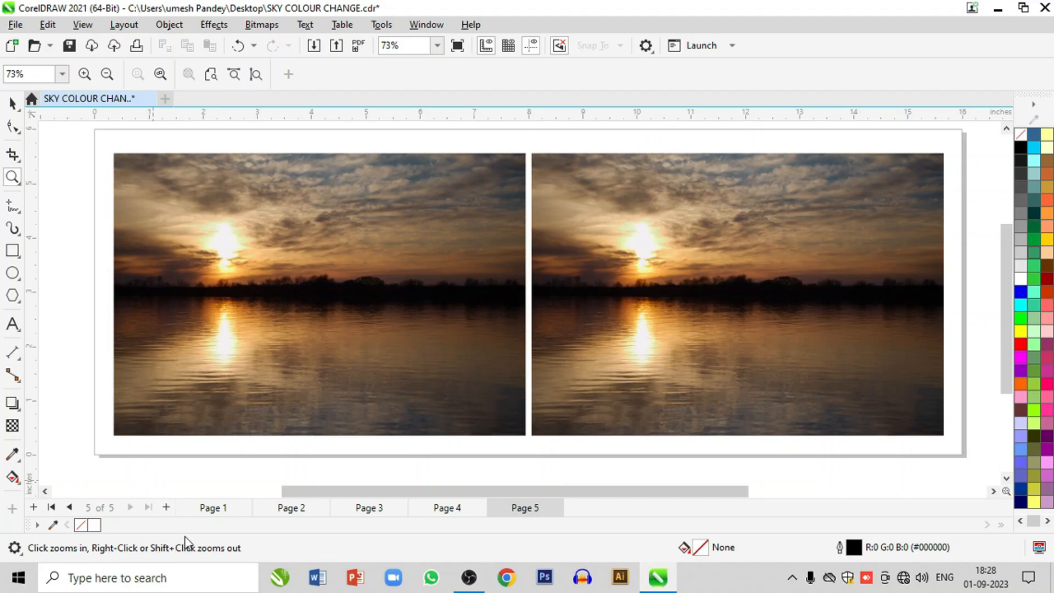
pyautogui.click(222, 508)
# - Convert the right copy of the road photo on page 1 to a 300 dpi Grayscale (8-bit) bitmap
pyautogui.scroll(-1, 442, 271)
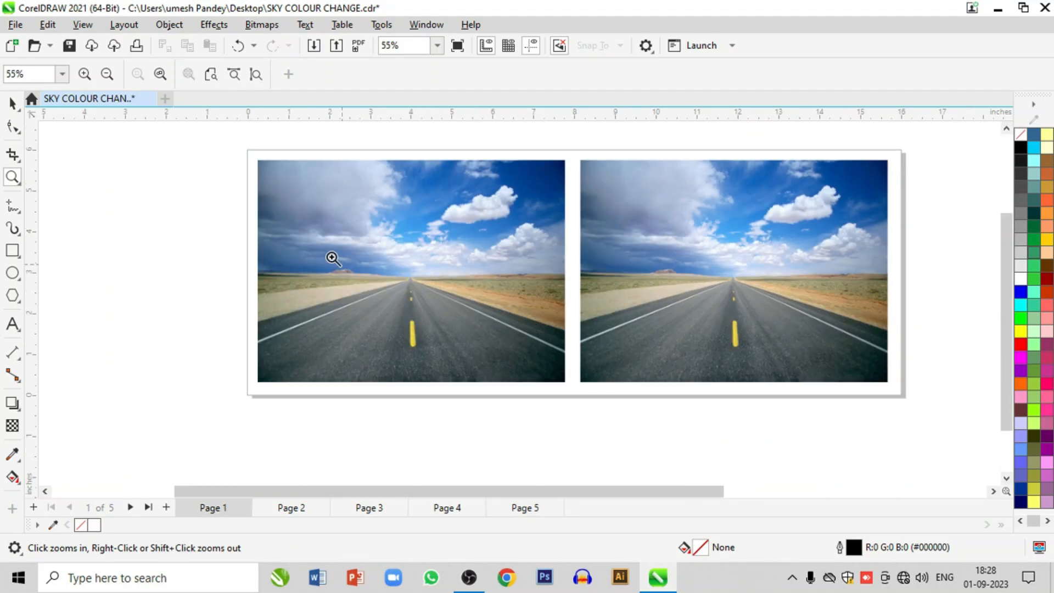
pyautogui.moveTo(231, 145); pyautogui.dragTo(914, 401)
pyautogui.click(13, 104)
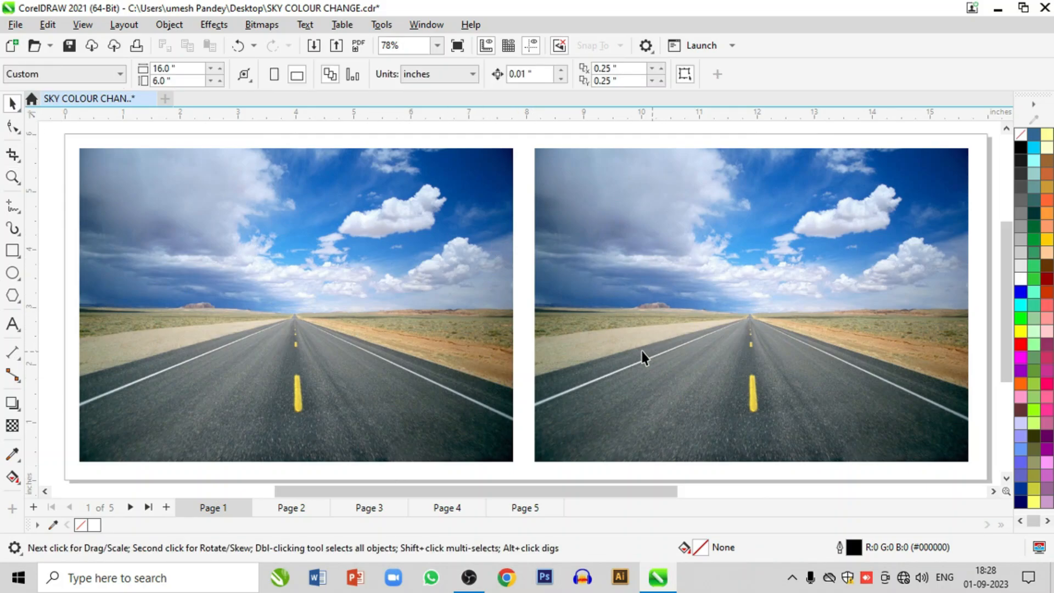
pyautogui.click(647, 280)
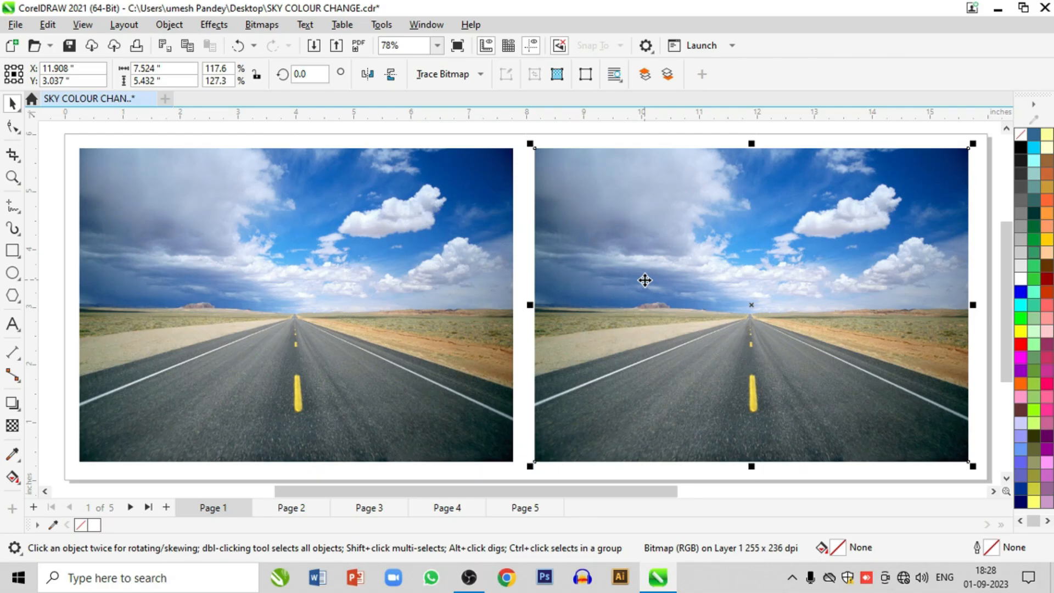
pyautogui.click(261, 24)
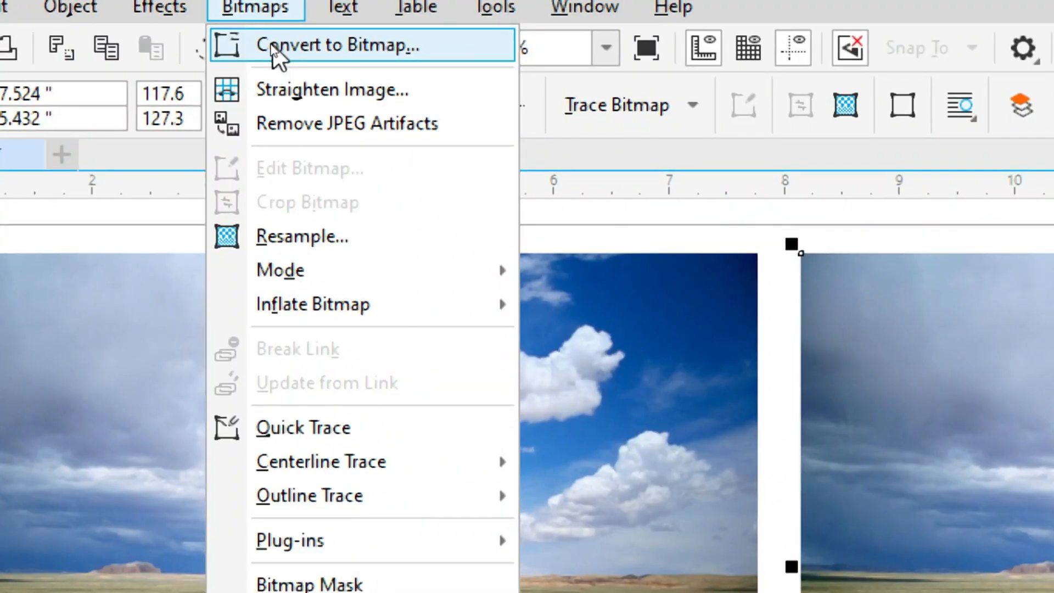
pyautogui.click(277, 54)
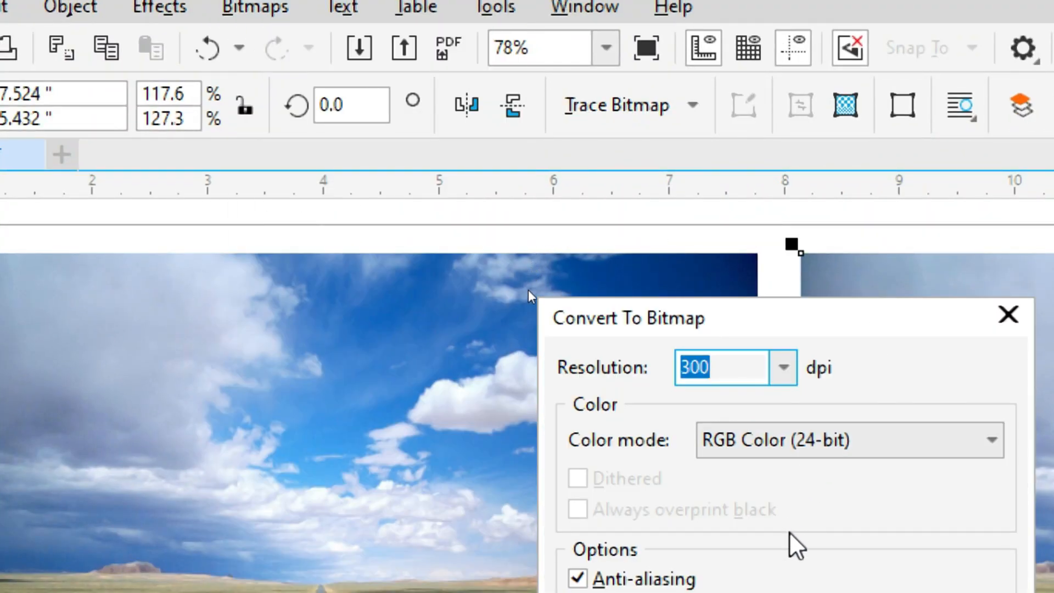
pyautogui.click(819, 442)
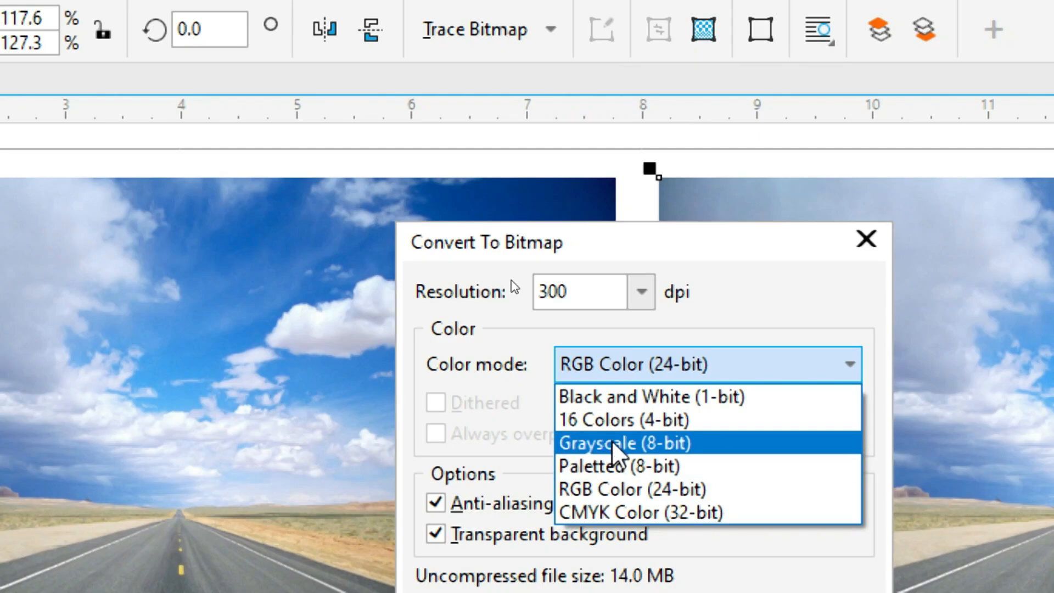
pyautogui.click(612, 442)
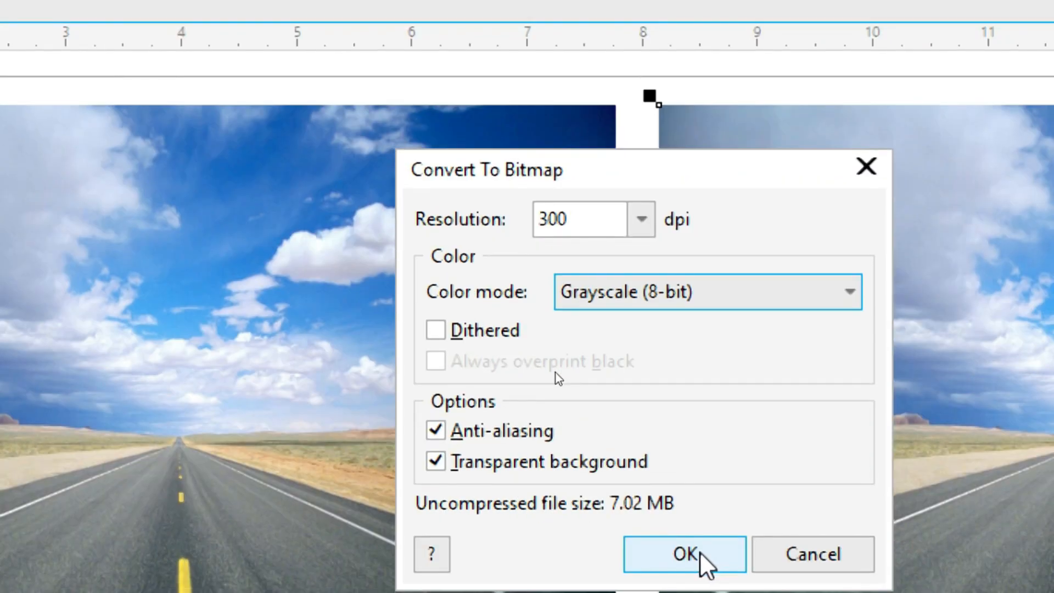
pyautogui.click(685, 554)
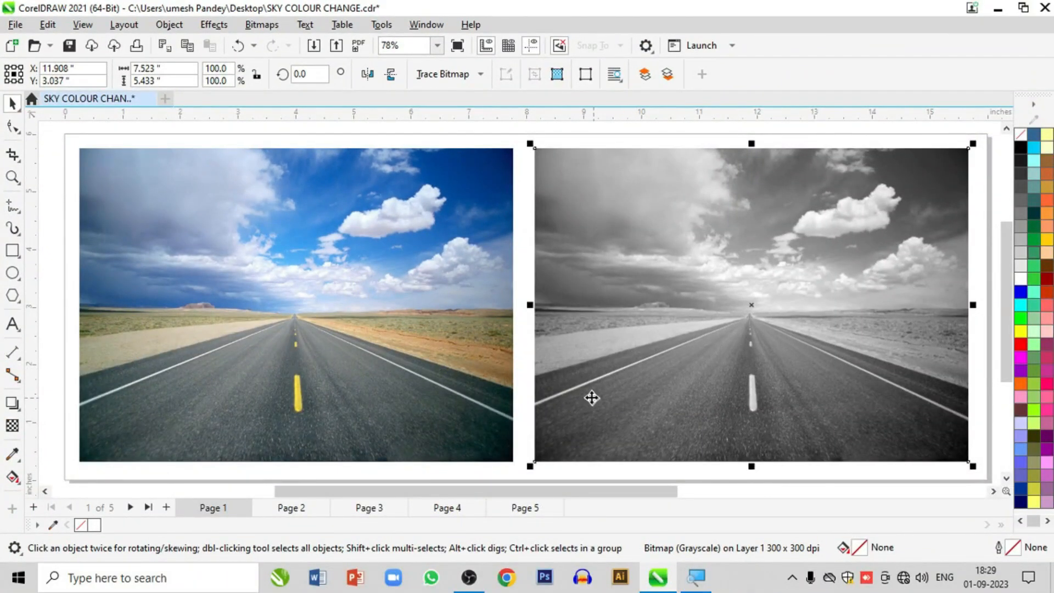
pyautogui.click(517, 138)
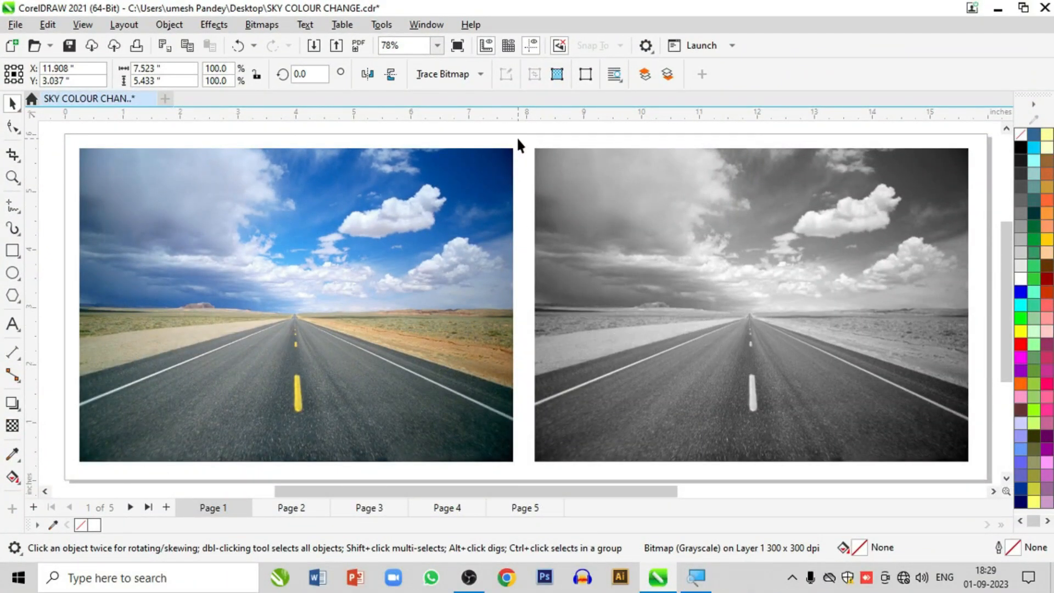
# - Convert the grayscale road photo back to RGB Color (24-bit) mode at 300 dpi so it can be recolored
pyautogui.click(618, 261)
pyautogui.click(259, 27)
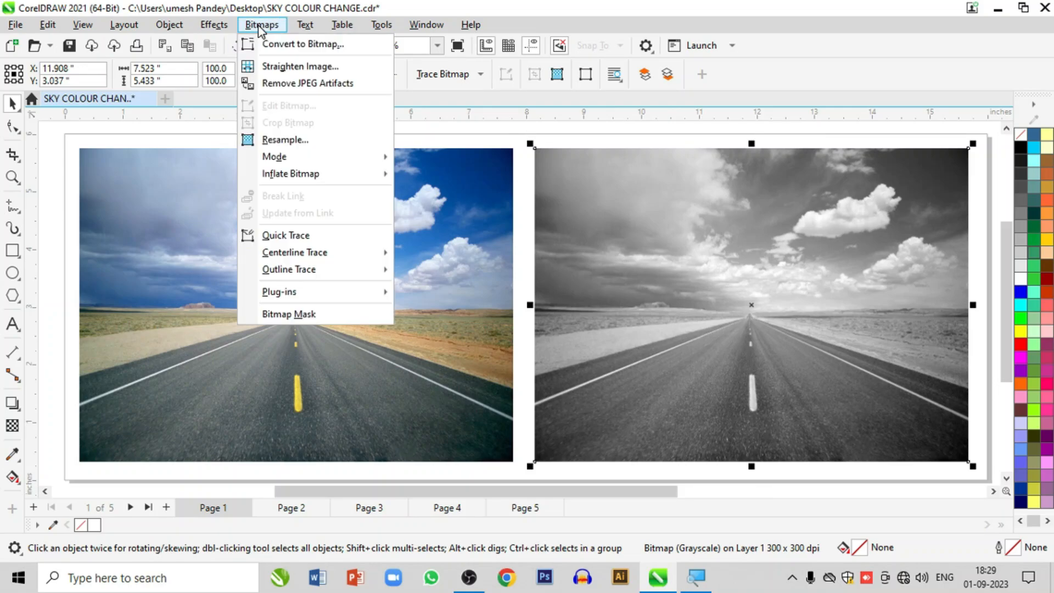
pyautogui.click(272, 46)
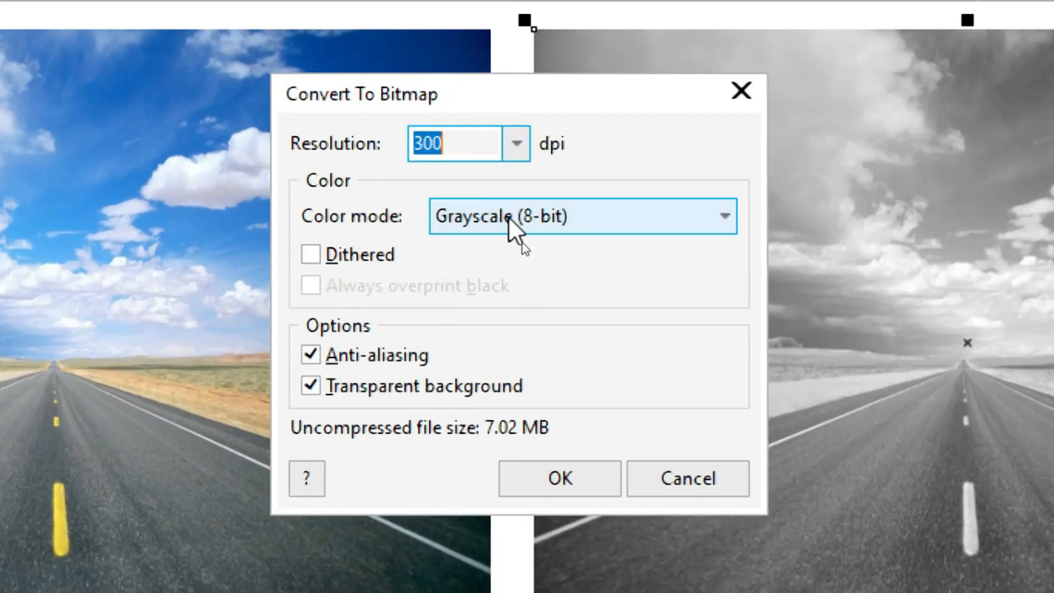
pyautogui.click(509, 216)
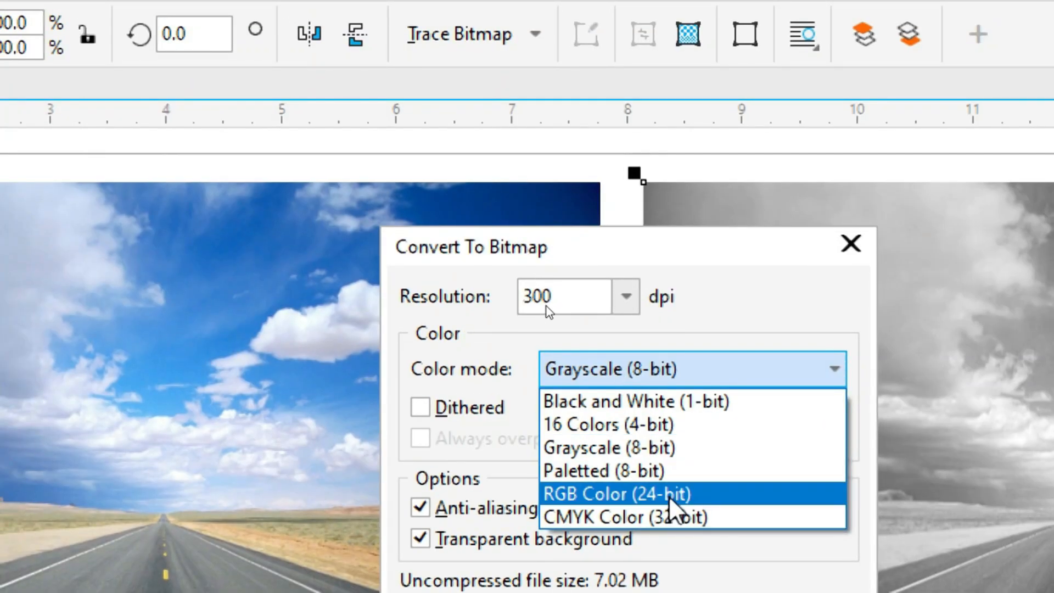
pyautogui.click(668, 495)
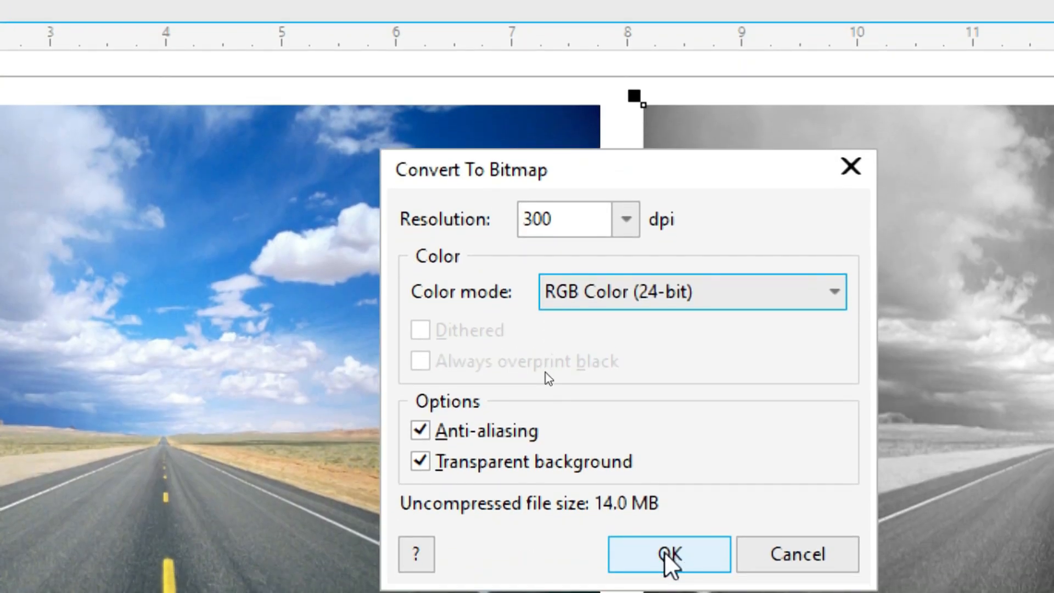
pyautogui.click(670, 558)
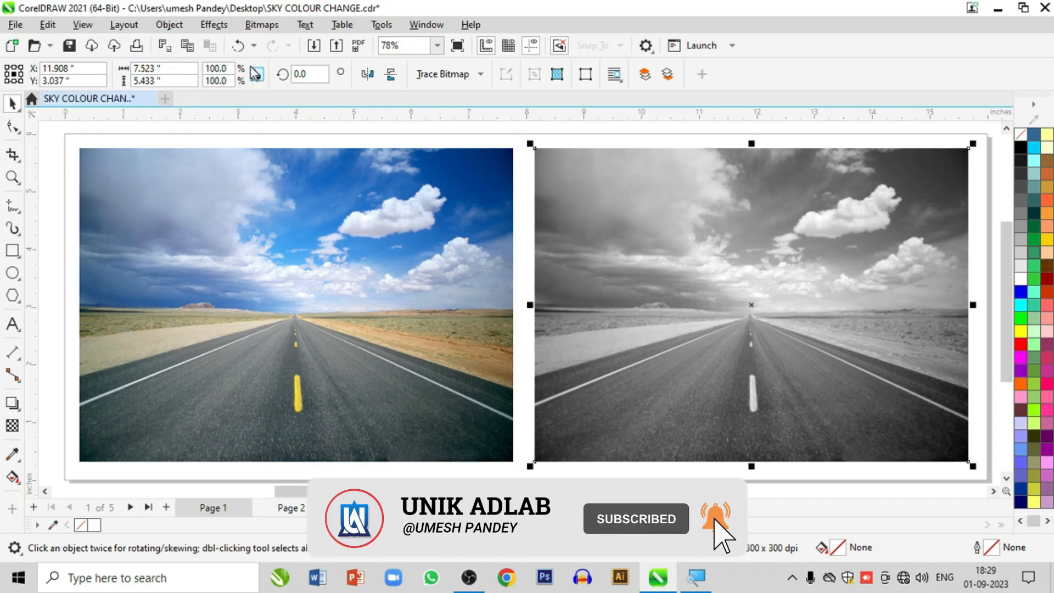
# - Recolor the converted road photo deep red in the Image Adjustment Lab with temperature 2129, tint 47, saturation -4 and brightness -93
pyautogui.click(214, 27)
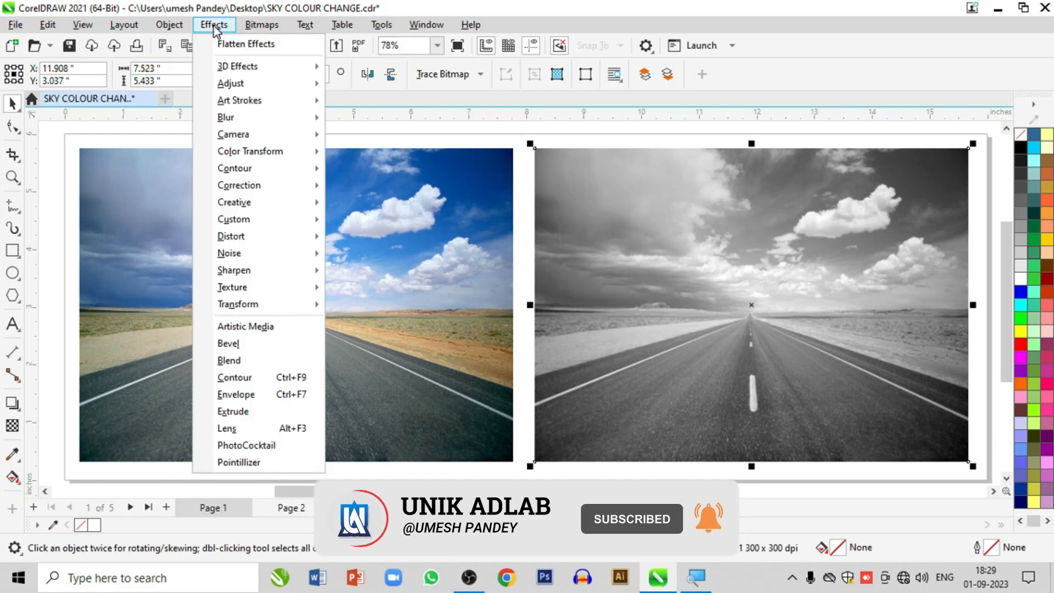
pyautogui.moveTo(230, 86)
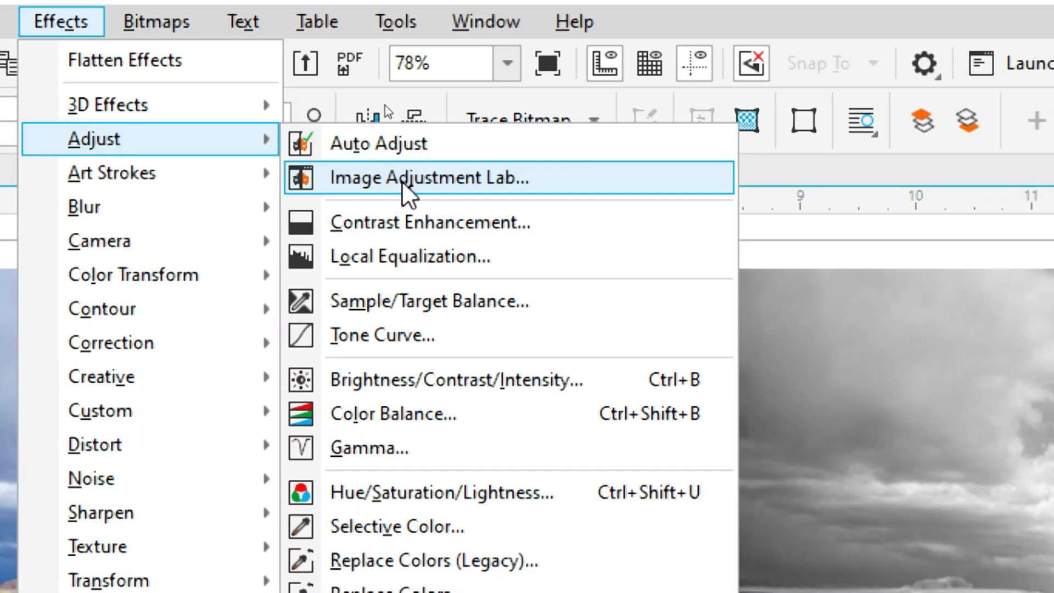
pyautogui.click(402, 181)
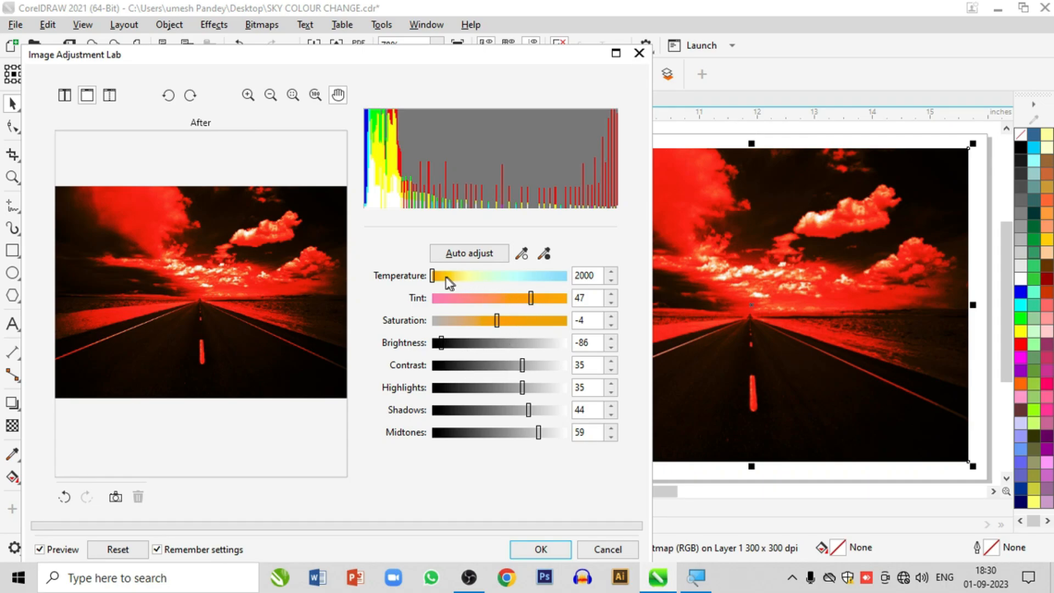
pyautogui.moveTo(432, 276); pyautogui.dragTo(453, 278)
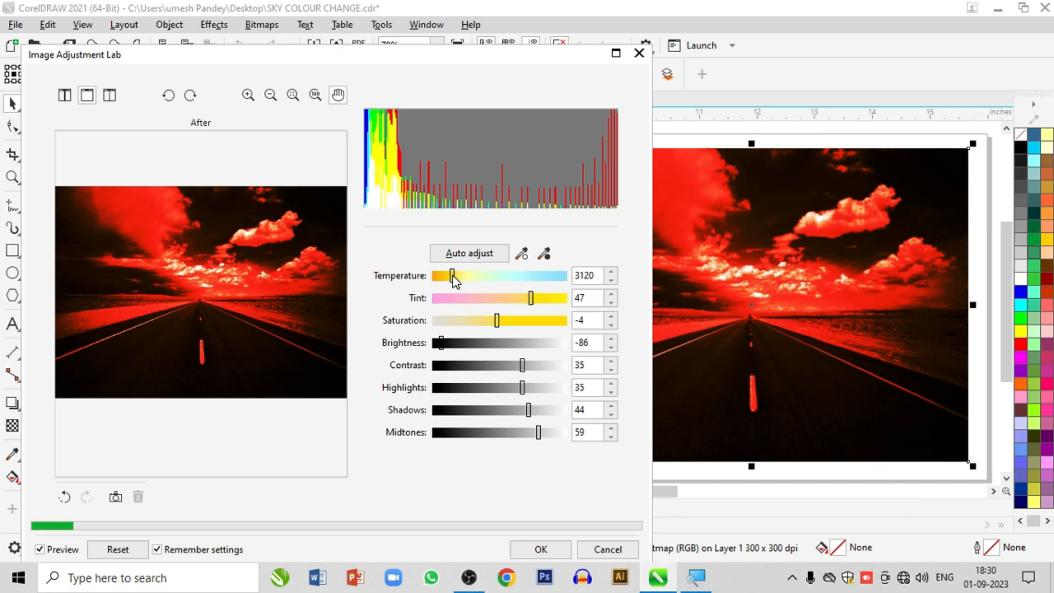
pyautogui.moveTo(454, 277); pyautogui.dragTo(434, 277)
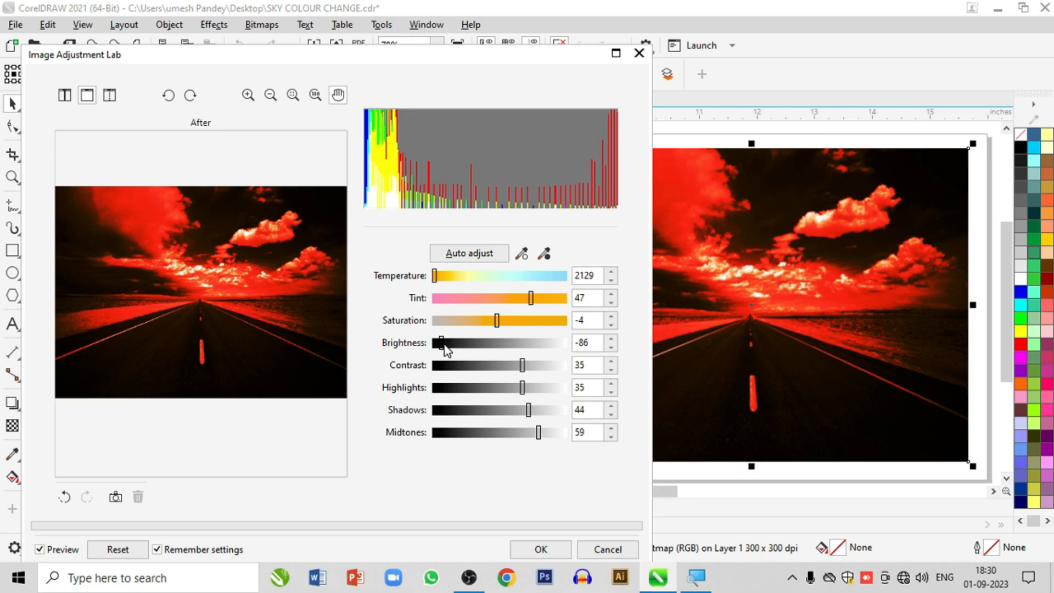
pyautogui.click(530, 548)
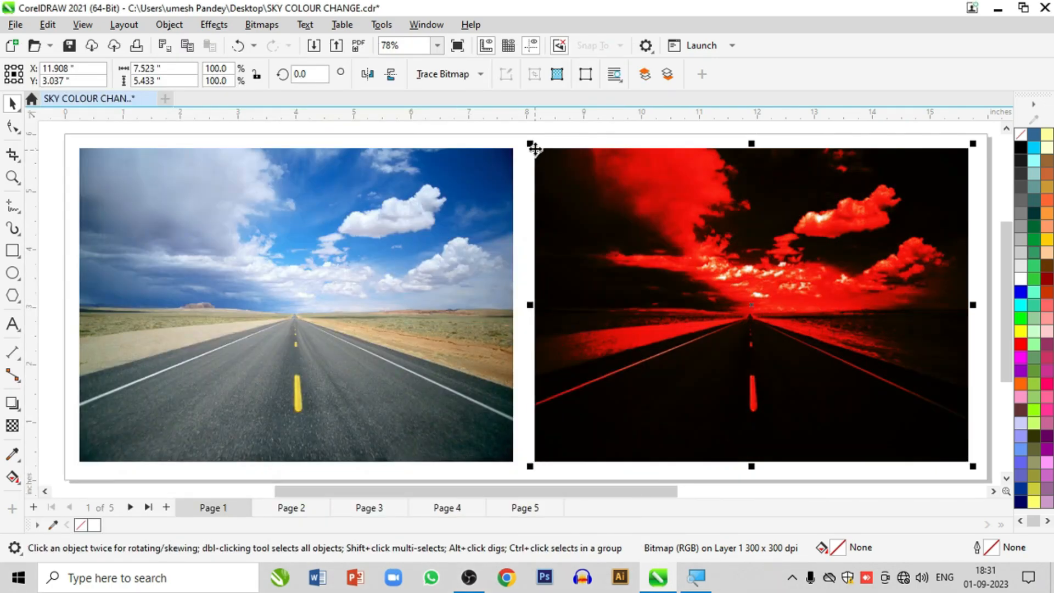
pyautogui.click(522, 141)
pyautogui.click(777, 347)
# - Convert the right copy of the sunset photo on page 2 to a 300 dpi RGB bitmap
pyautogui.click(299, 510)
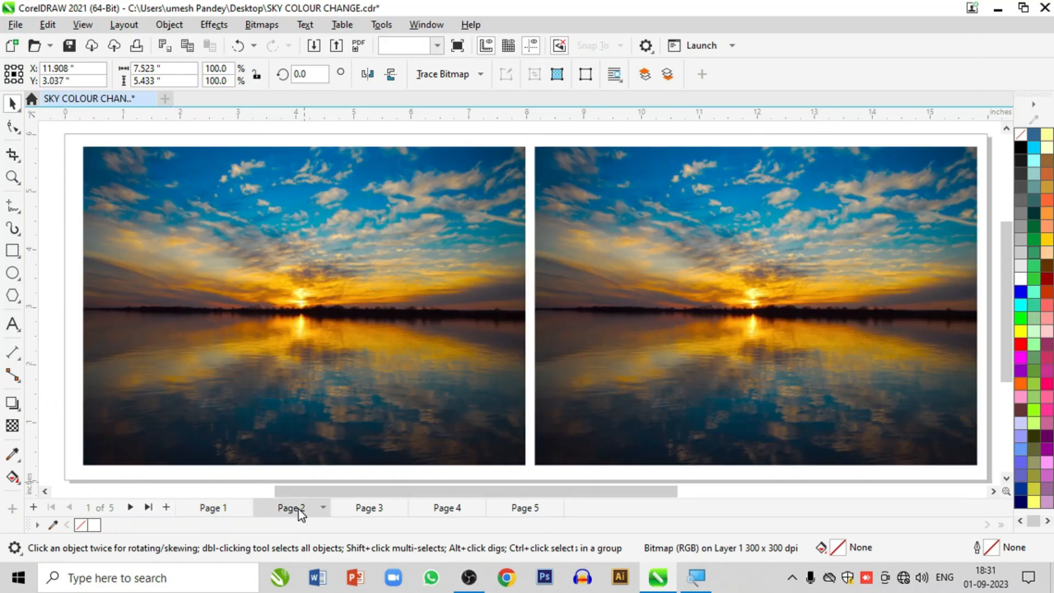
pyautogui.click(585, 330)
pyautogui.click(269, 25)
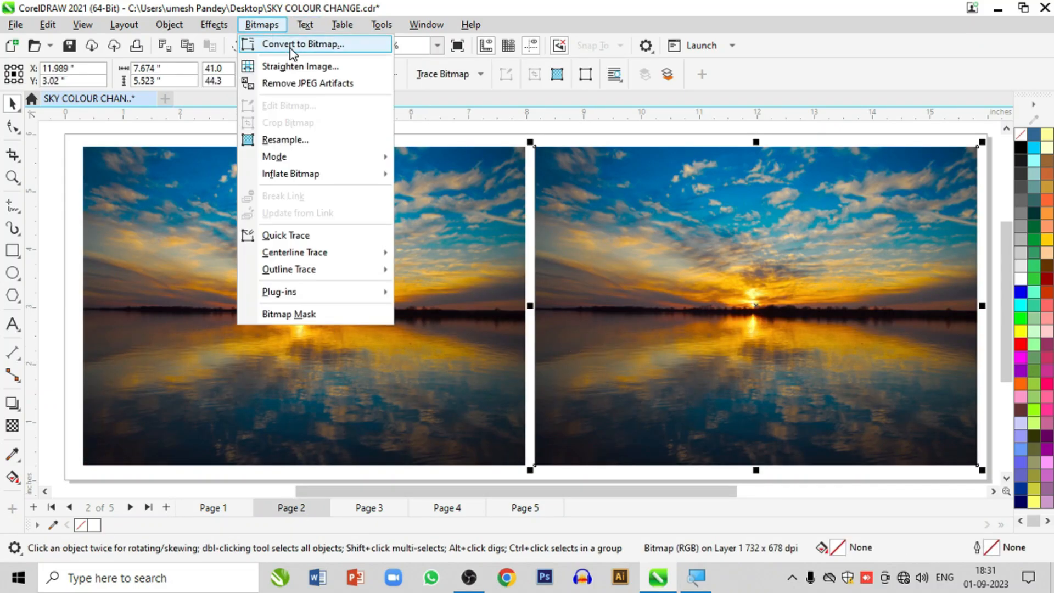
pyautogui.click(290, 44)
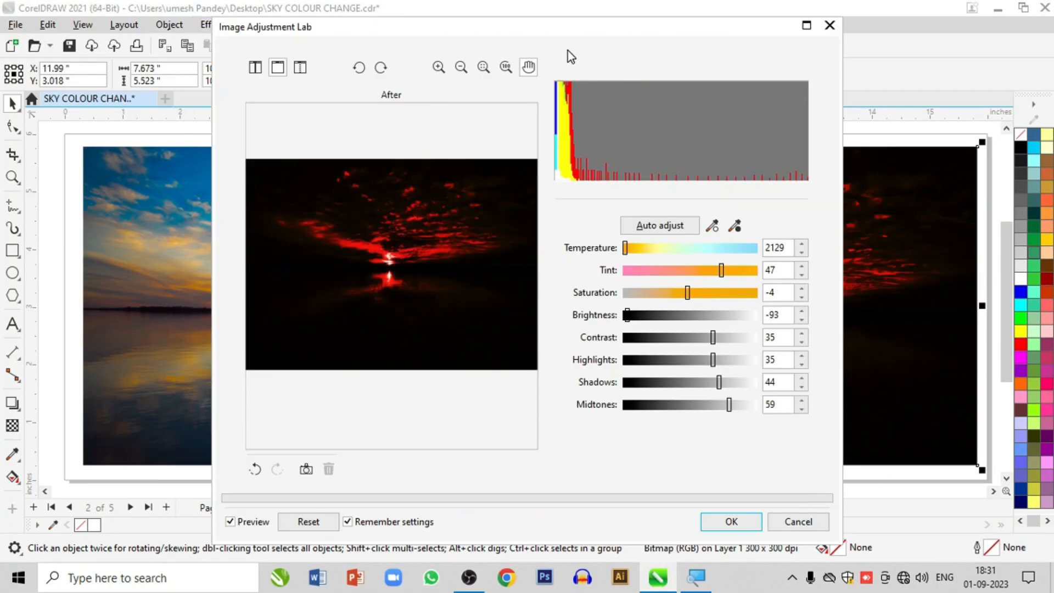
# - Recolor the page 2 sunset copy blue in the Image Adjustment Lab with temperature 9155, tint -93, saturation 42 and contrast 2
pyautogui.moveTo(567, 53); pyautogui.dragTo(414, 35)
pyautogui.moveTo(453, 252); pyautogui.dragTo(539, 254)
pyautogui.moveTo(528, 275); pyautogui.dragTo(438, 275)
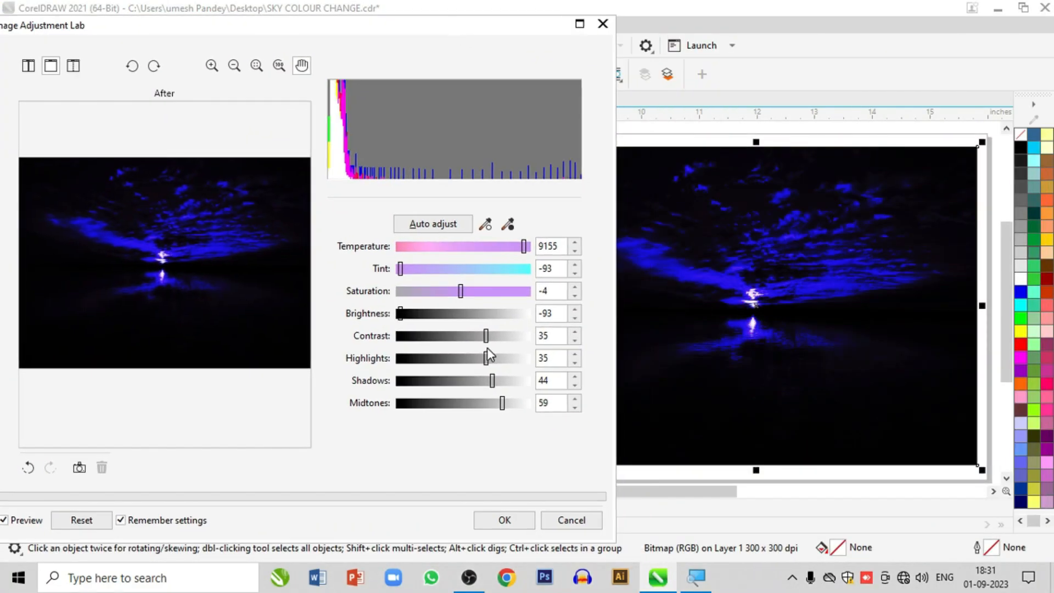
pyautogui.moveTo(486, 340)
pyautogui.mouseDown()
pyautogui.moveTo(464, 340)
pyautogui.moveTo(476, 338)
pyautogui.mouseUp()
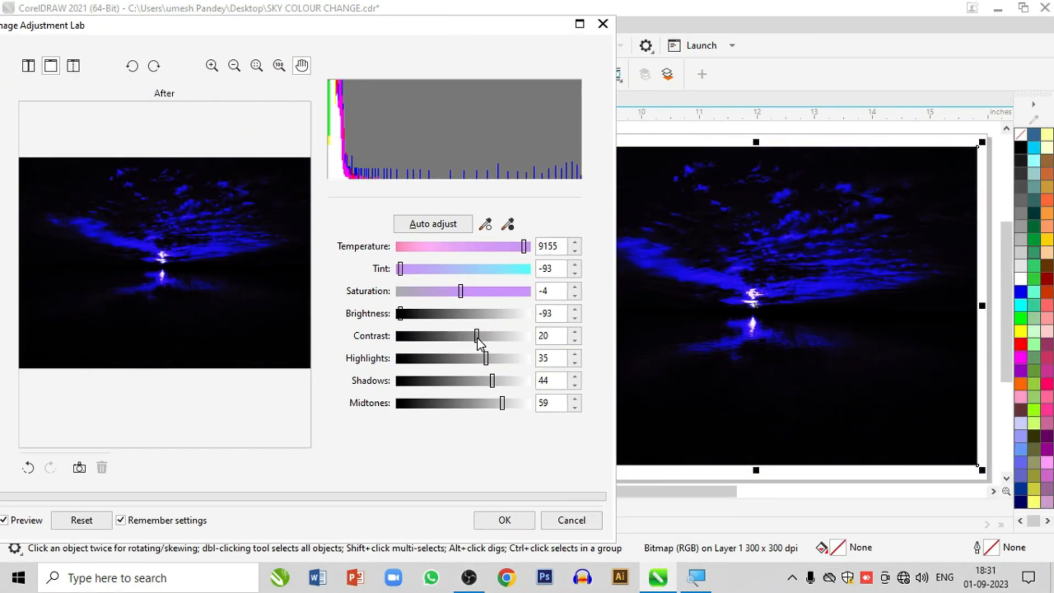
pyautogui.moveTo(461, 291); pyautogui.dragTo(492, 291)
pyautogui.click(504, 520)
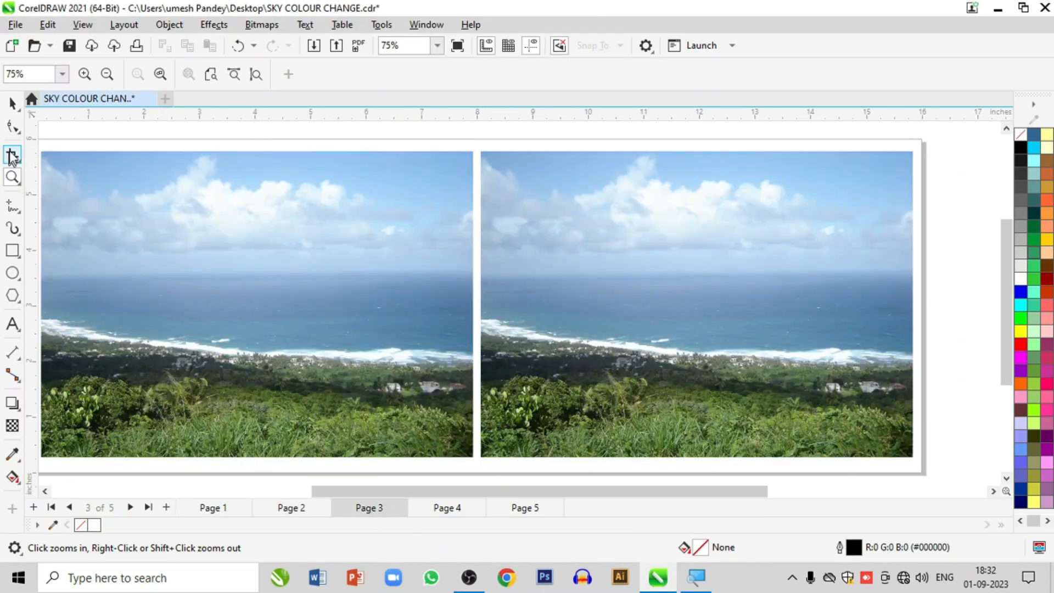
# - Convert the right copy of the coast photo on page 3 to a 300 dpi RGB bitmap
pyautogui.click(697, 304)
pyautogui.click(262, 24)
pyautogui.click(303, 44)
pyautogui.click(546, 372)
pyautogui.click(262, 24)
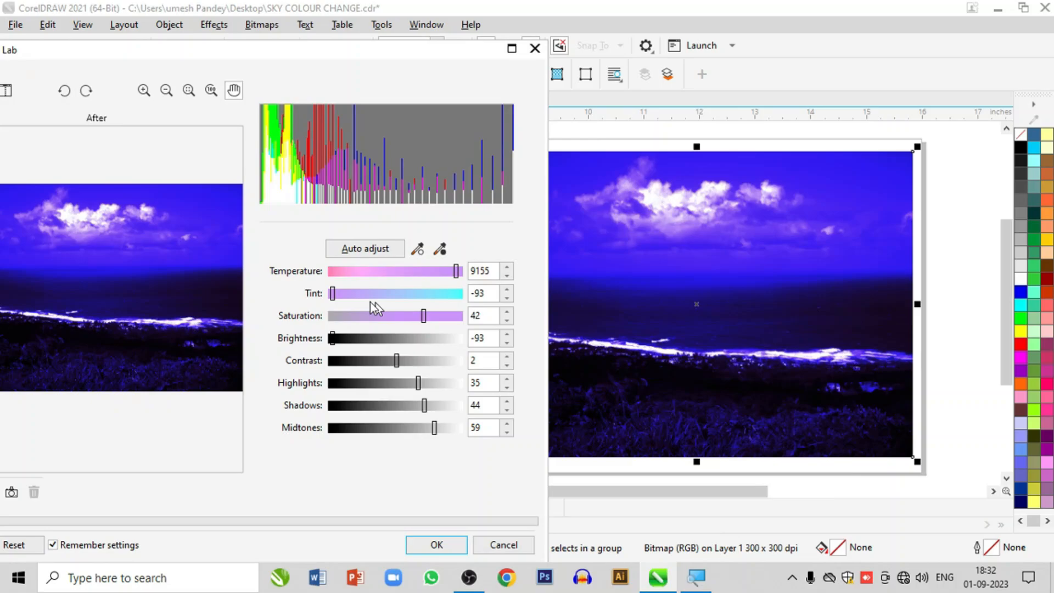
# - Recolor the coast photo copy green by raising its tint and saturation in the Image Adjustment Lab
pyautogui.moveTo(370, 314); pyautogui.dragTo(451, 295)
pyautogui.moveTo(452, 317); pyautogui.dragTo(440, 320)
pyautogui.click(436, 545)
pyautogui.click(954, 338)
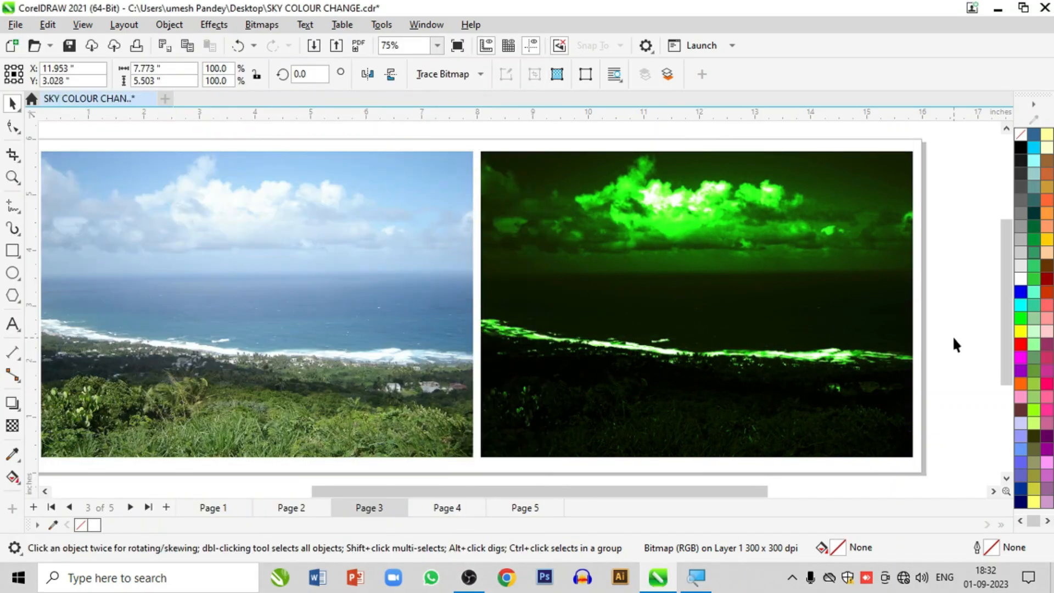
# - Convert the right lake photo on page 4 to a 300 dpi bitmap and lower its temperature in the Image Adjustment Lab
pyautogui.click(446, 507)
pyautogui.click(262, 24)
pyautogui.click(539, 376)
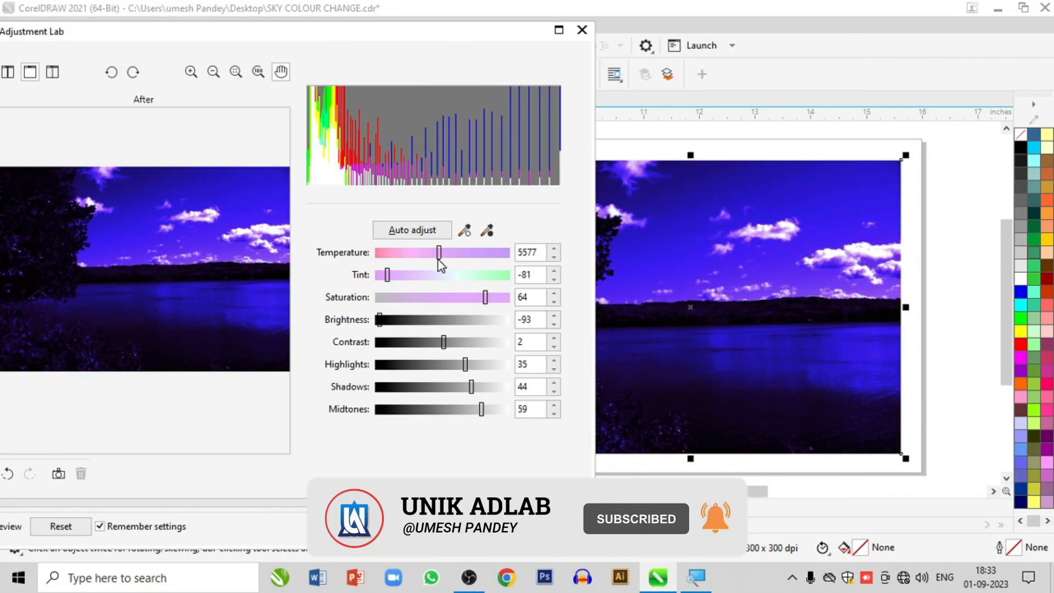
pyautogui.moveTo(441, 266); pyautogui.dragTo(404, 264)
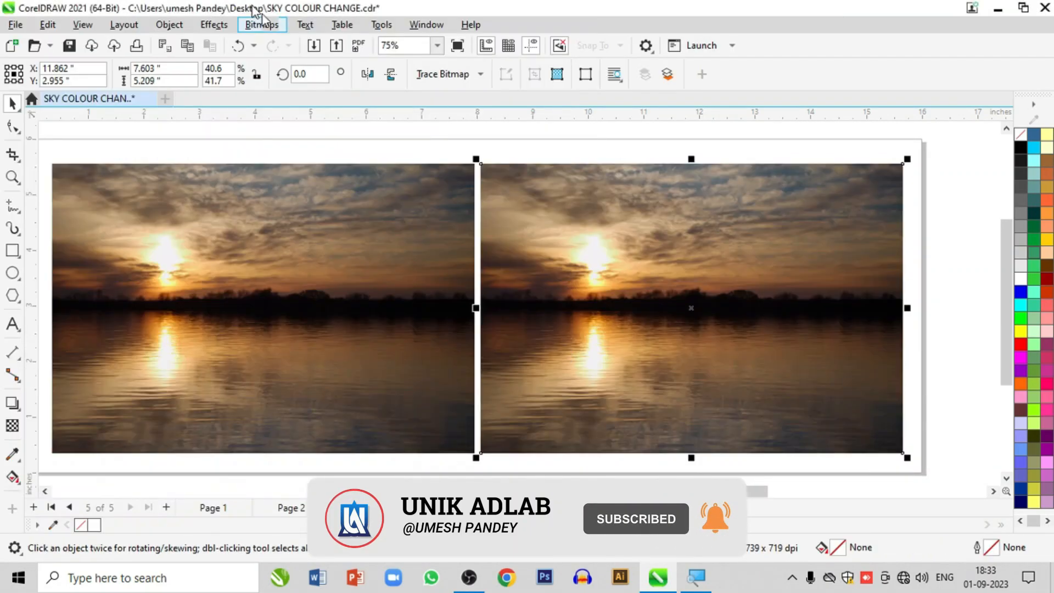
# - Convert the right sunset copy on page 5 to a 300 dpi RGB bitmap and recolor it red in the Image Adjustment Lab
pyautogui.click(208, 24)
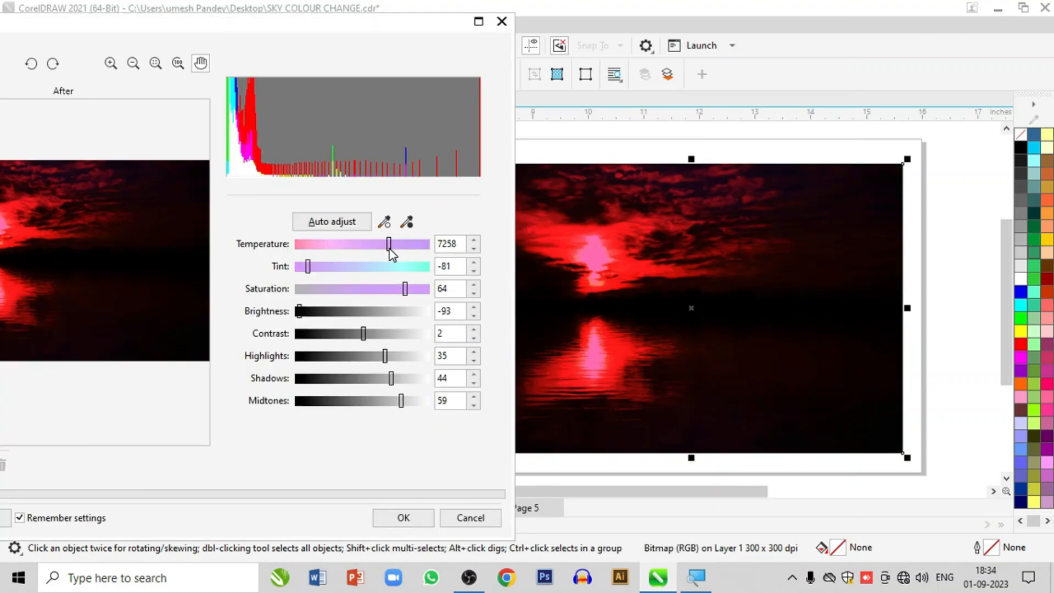
pyautogui.moveTo(384, 287); pyautogui.dragTo(318, 283)
pyautogui.moveTo(388, 244); pyautogui.dragTo(357, 246)
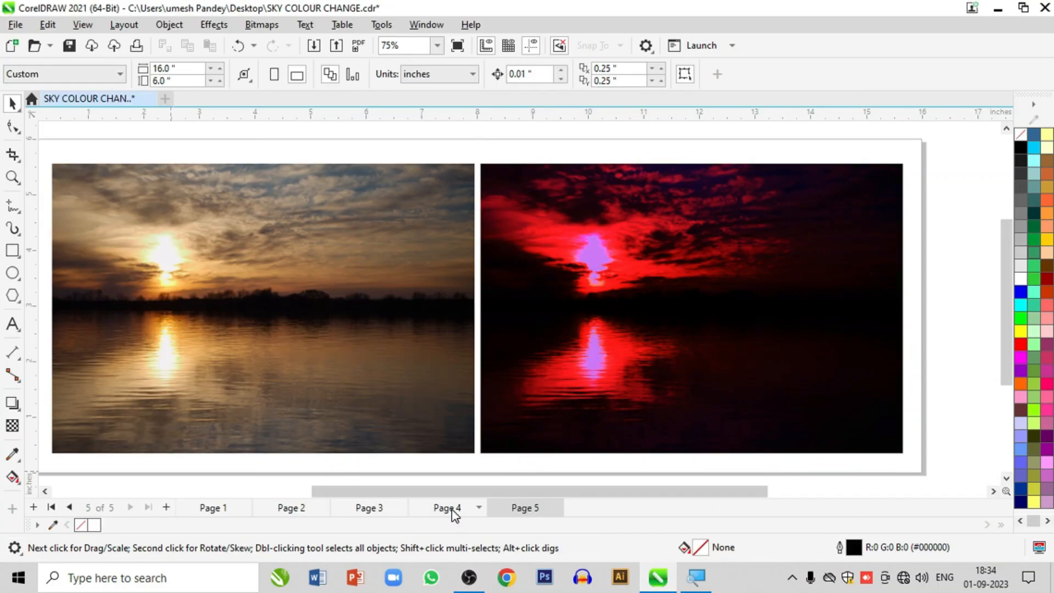
# - Return to page 1 and align the red road photo with the original by their vertical centers so they overlap exactly
pyautogui.click(448, 507)
pyautogui.click(364, 507)
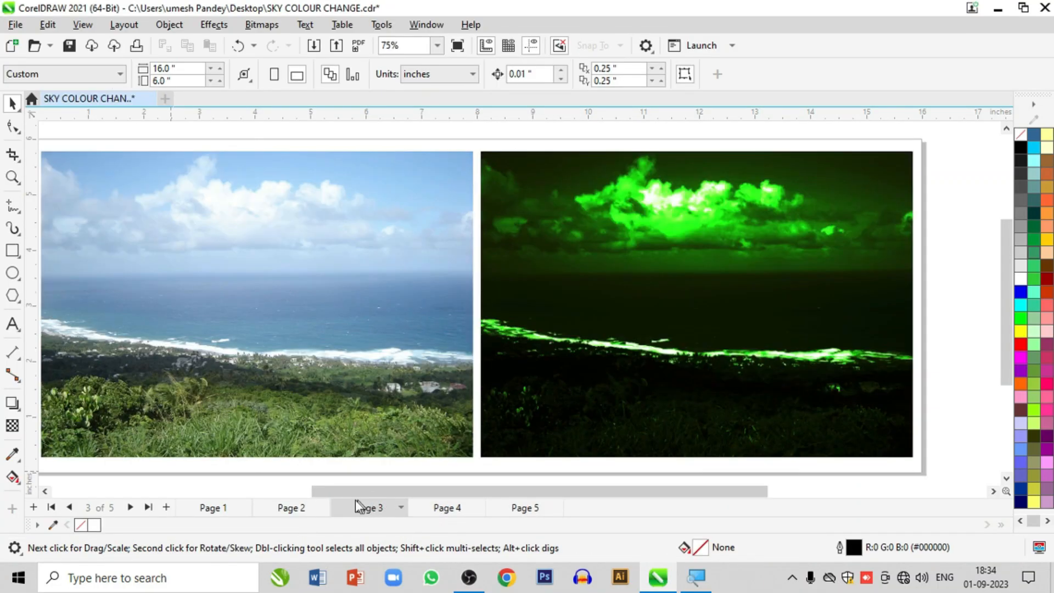
pyautogui.click(288, 508)
pyautogui.click(222, 508)
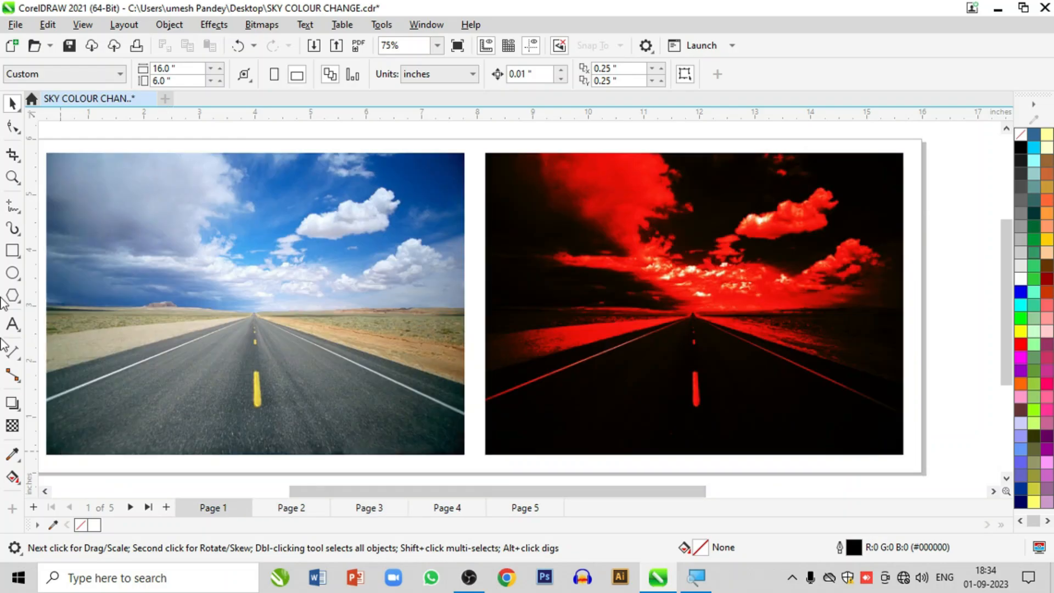
pyautogui.click(12, 177)
pyautogui.moveTo(207, 145); pyautogui.dragTo(967, 438)
pyautogui.click(12, 103)
pyautogui.click(676, 290)
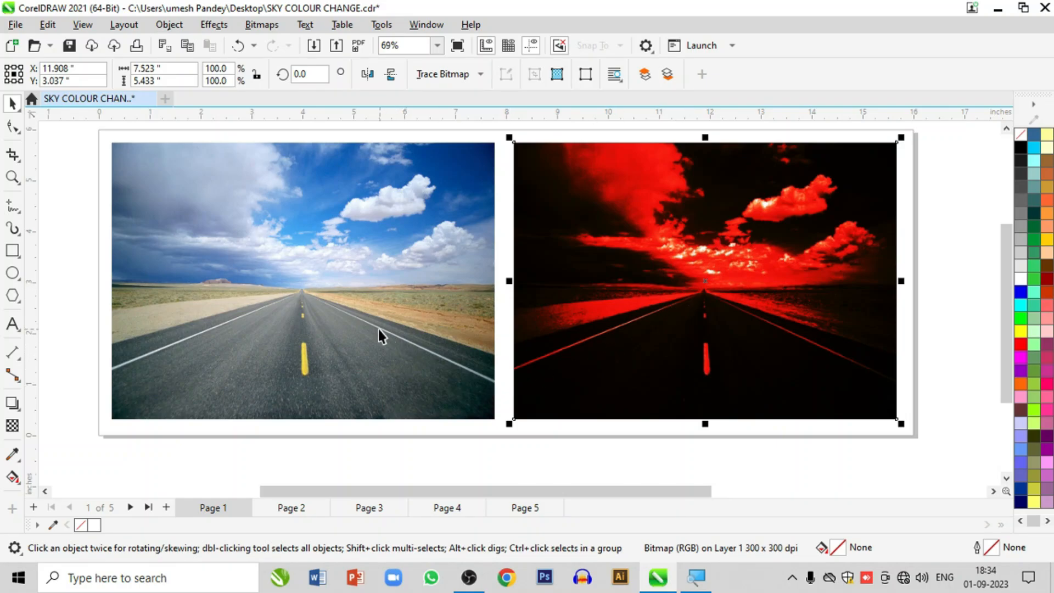
pyautogui.keyDown('shift'); pyautogui.click(320, 293); pyautogui.keyUp('shift')
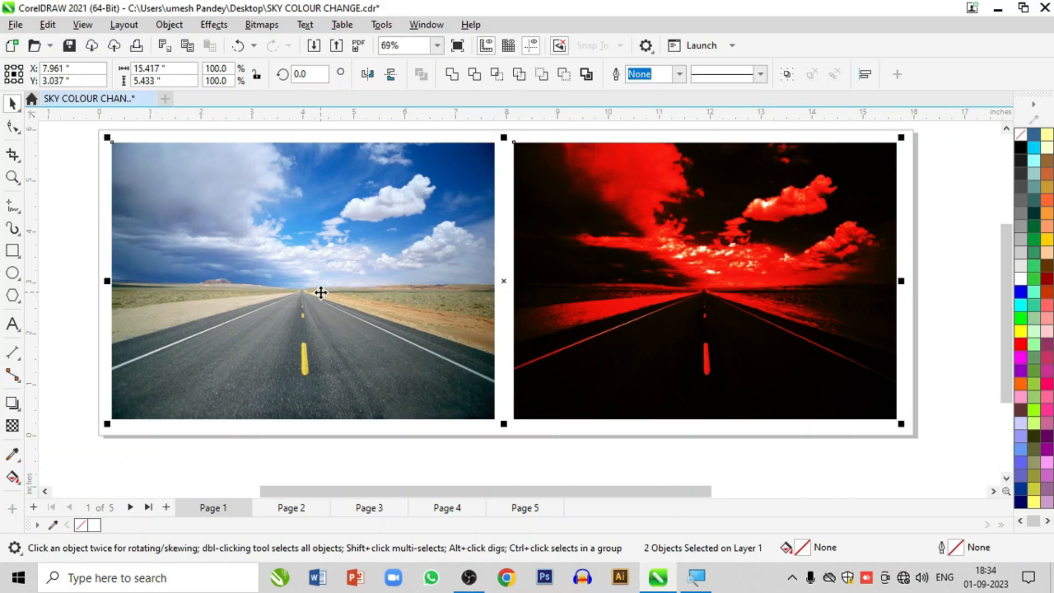
pyautogui.press('c')
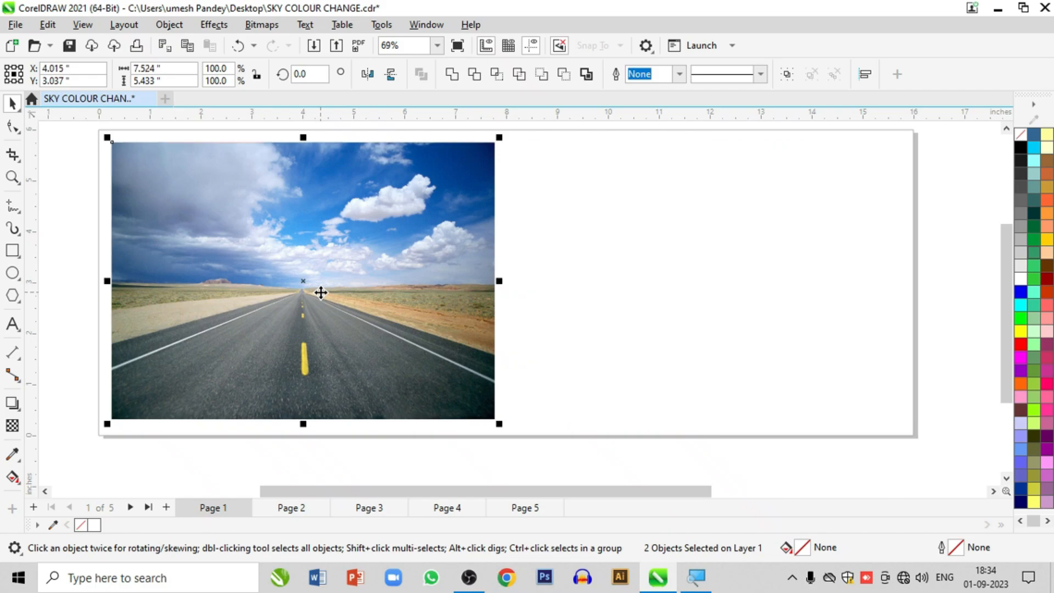
pyautogui.click(711, 343)
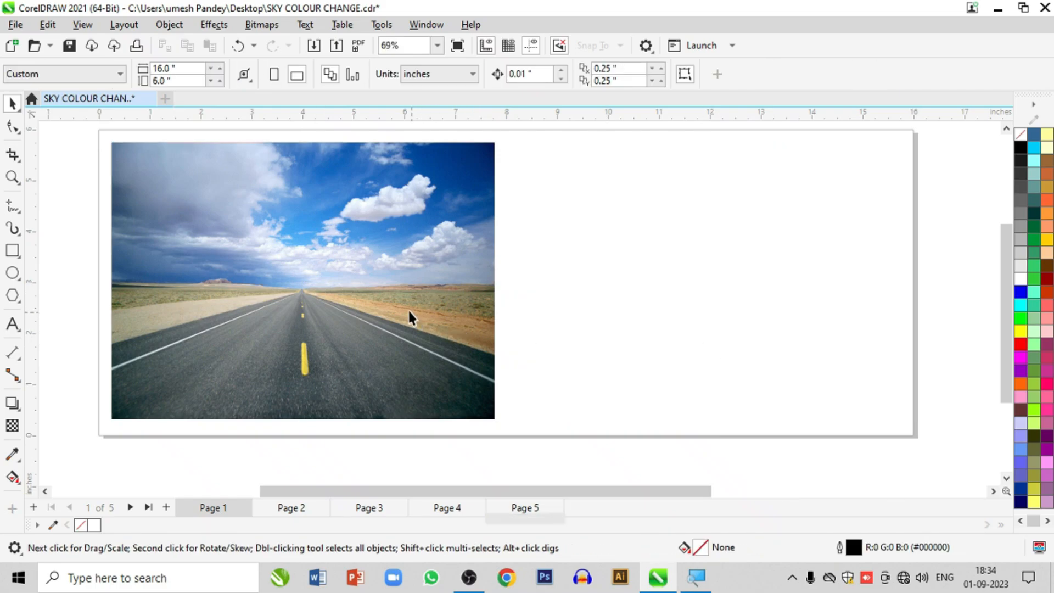
# - Send the original road photo to the back, behind the red version
pyautogui.click(386, 300)
pyautogui.hotkey('shift', 'pagedown')
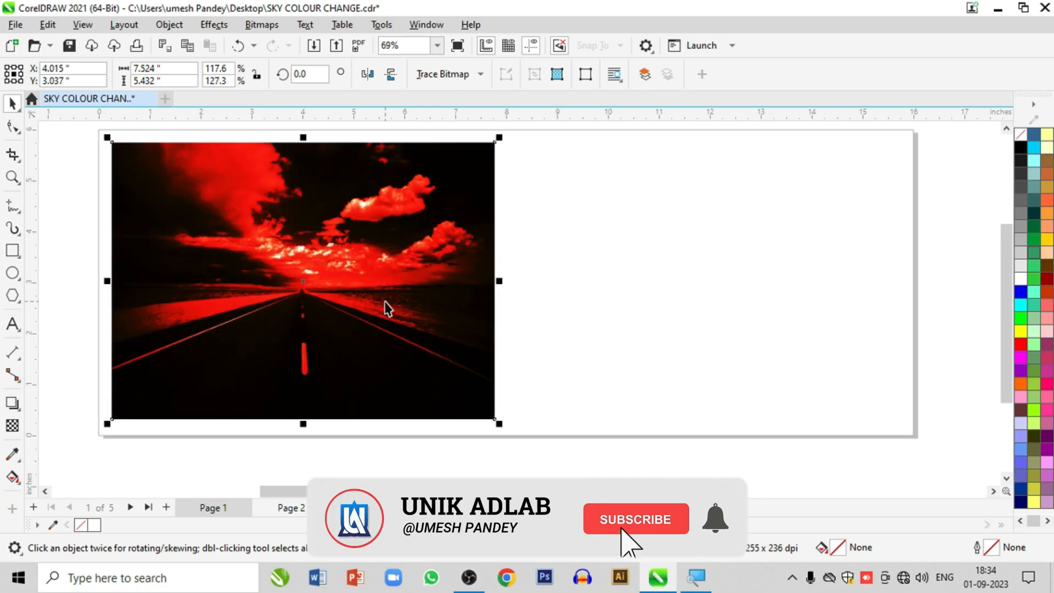
pyautogui.click(618, 321)
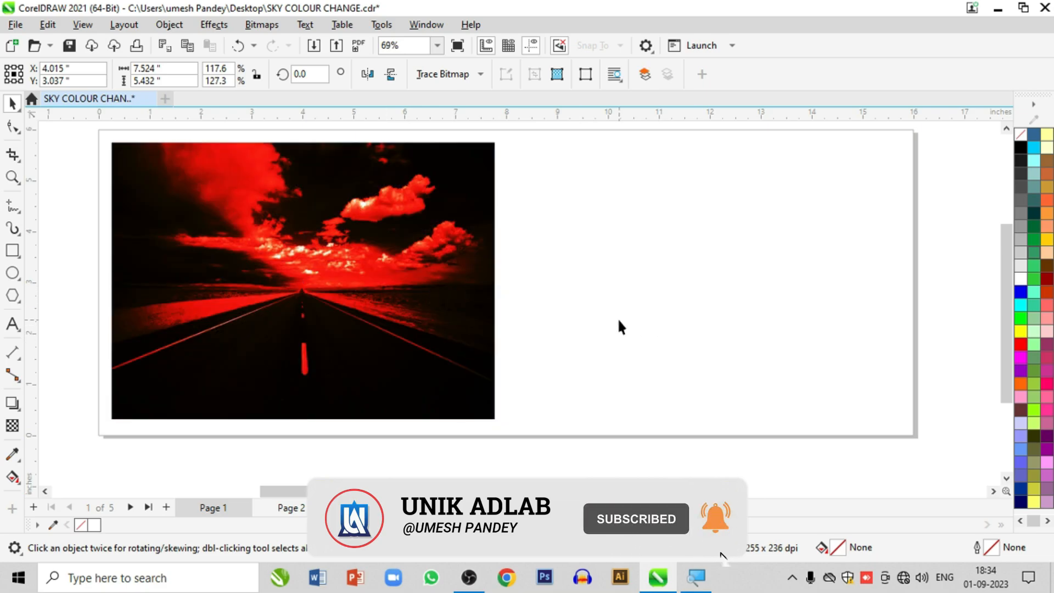
# - Apply a vertical fountain transparency to the red road photo, running from the sky down to the lower road
pyautogui.click(378, 327)
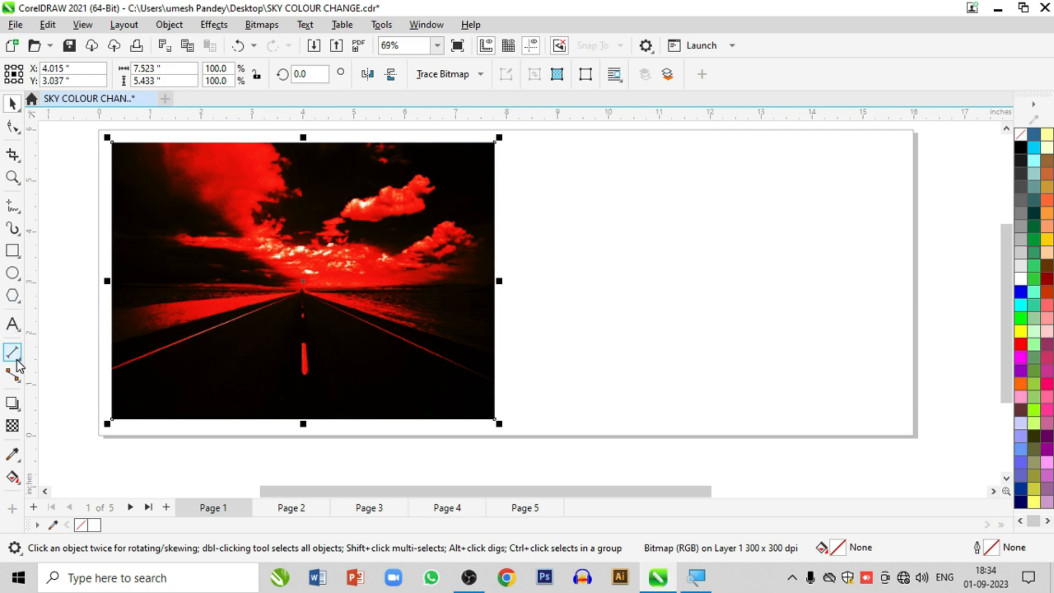
pyautogui.click(12, 426)
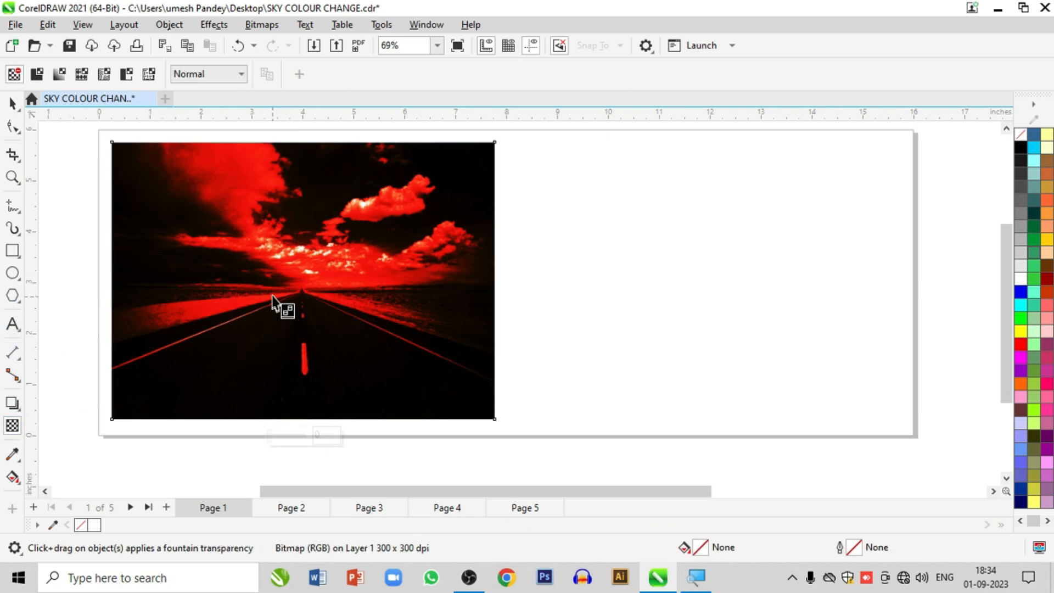
pyautogui.moveTo(294, 153); pyautogui.dragTo(294, 373)
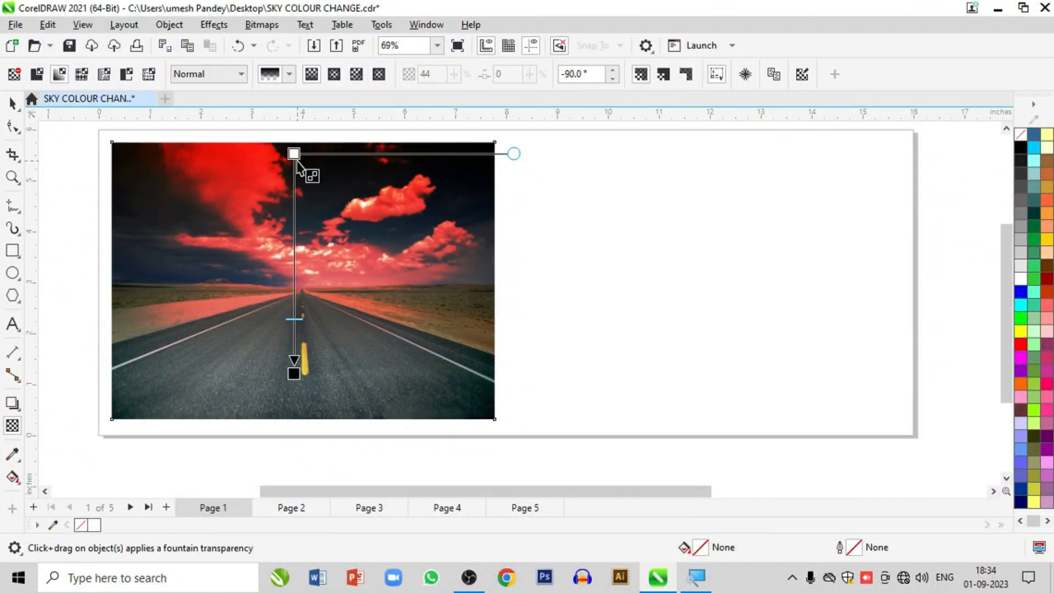
# - Lower the start and end of the red photo's transparency and adjust its midpoint to keep the sky opaque and fade the road
pyautogui.moveTo(294, 154); pyautogui.dragTo(294, 239)
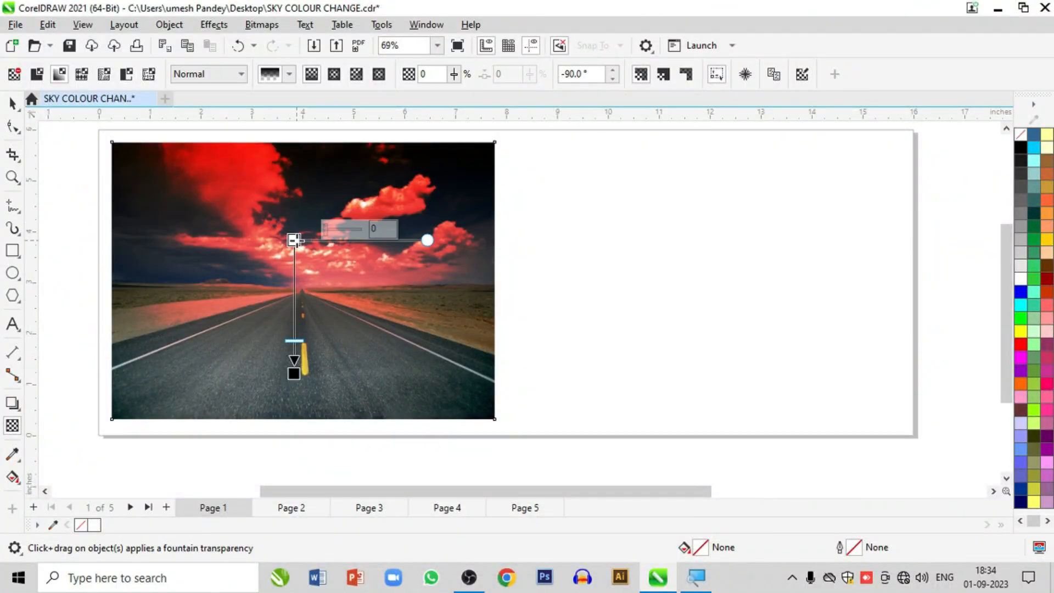
pyautogui.moveTo(294, 341); pyautogui.dragTo(294, 314)
pyautogui.moveTo(293, 373); pyautogui.dragTo(294, 435)
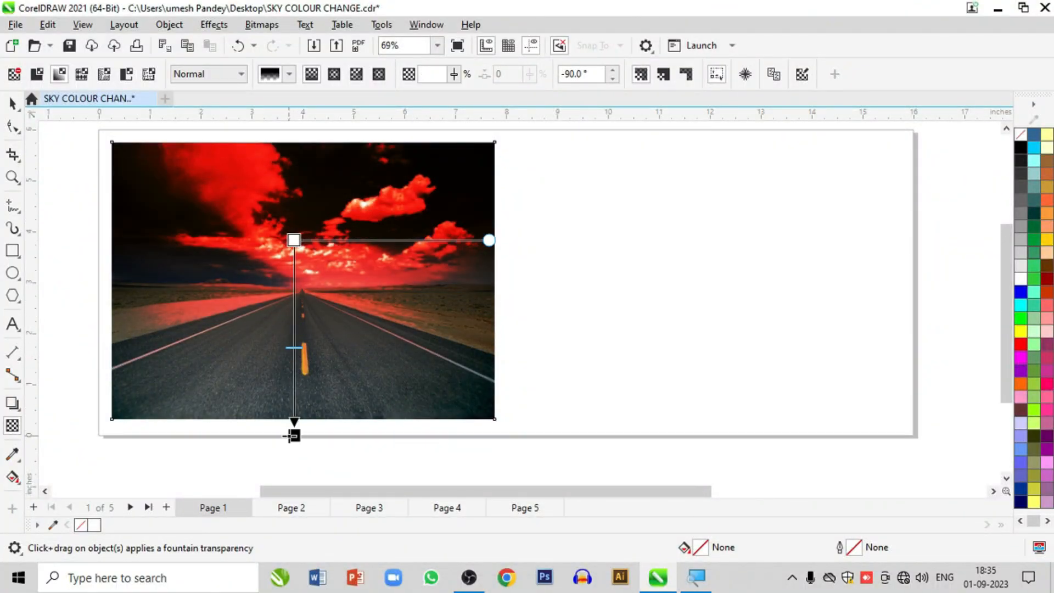
pyautogui.click(12, 108)
pyautogui.click(604, 305)
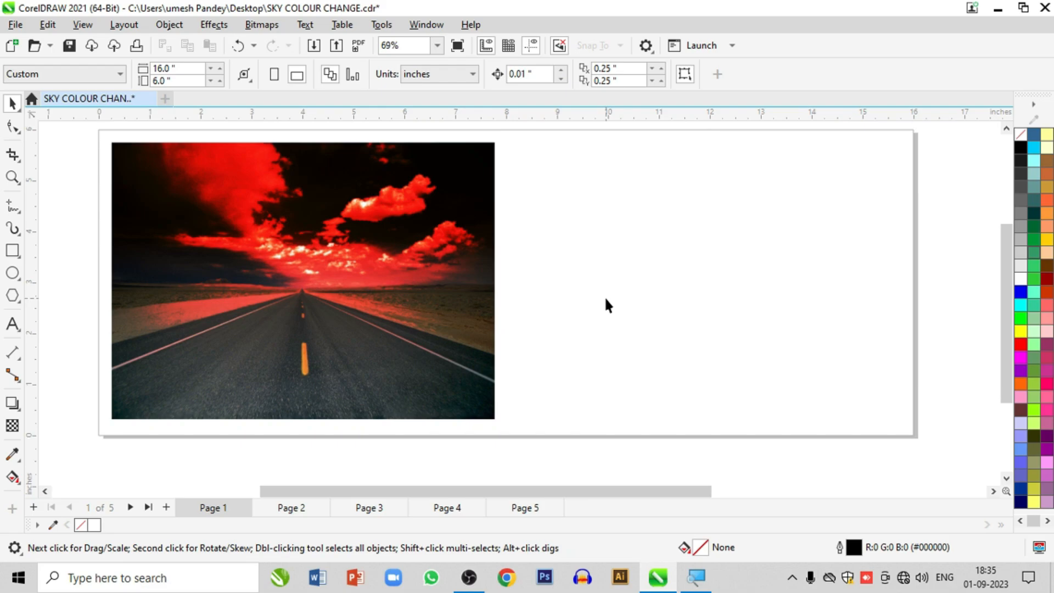
# - Place the faded red photo over a copy of the original on the page's right half and arrange both versions side by side
pyautogui.moveTo(176, 312); pyautogui.dragTo(614, 324)
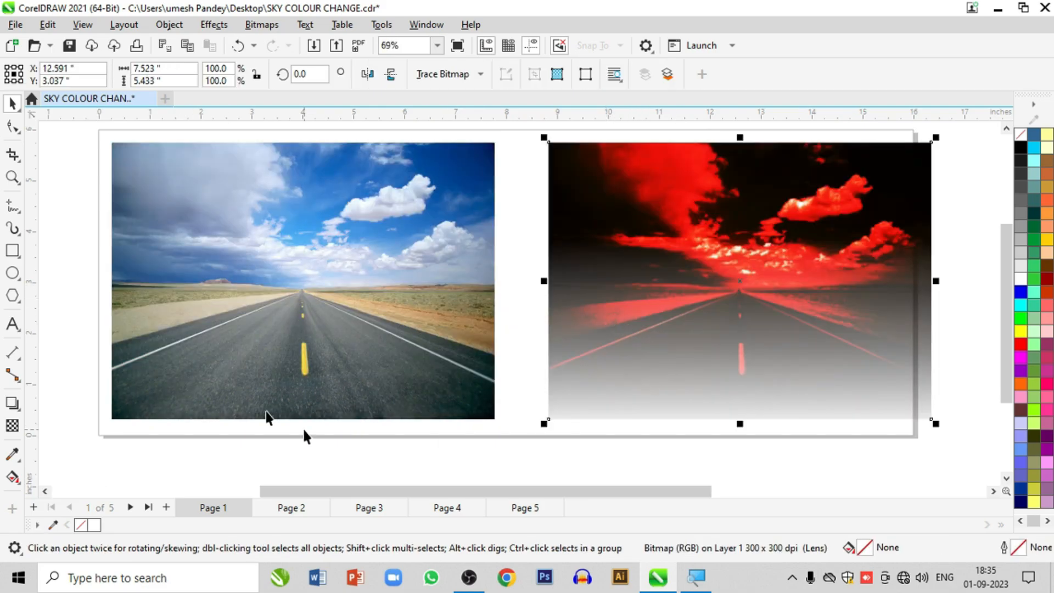
pyautogui.moveTo(400, 337); pyautogui.dragTo(370, 337)
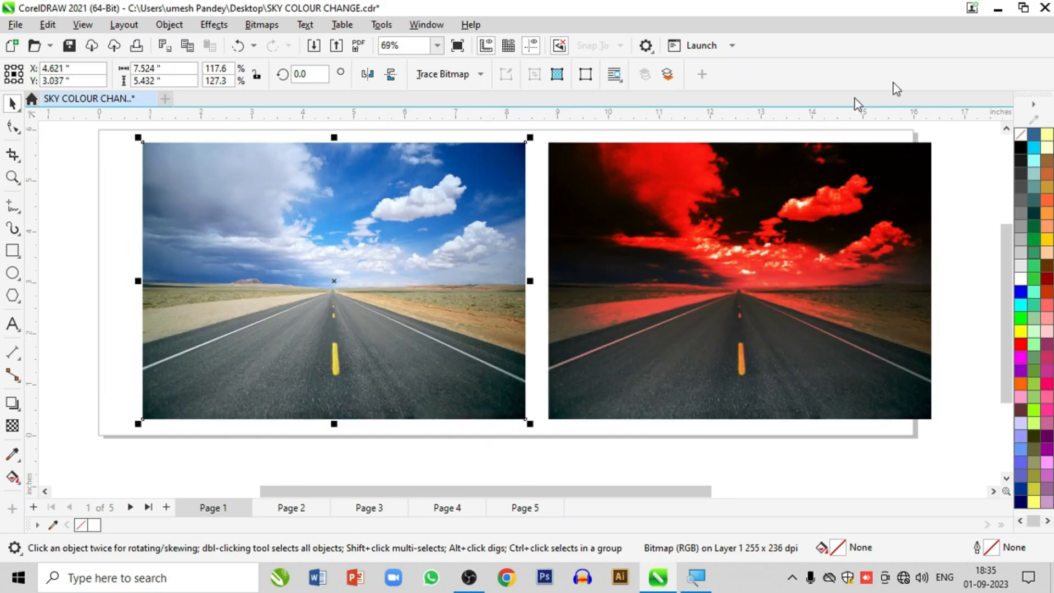
pyautogui.moveTo(970, 135); pyautogui.dragTo(520, 449)
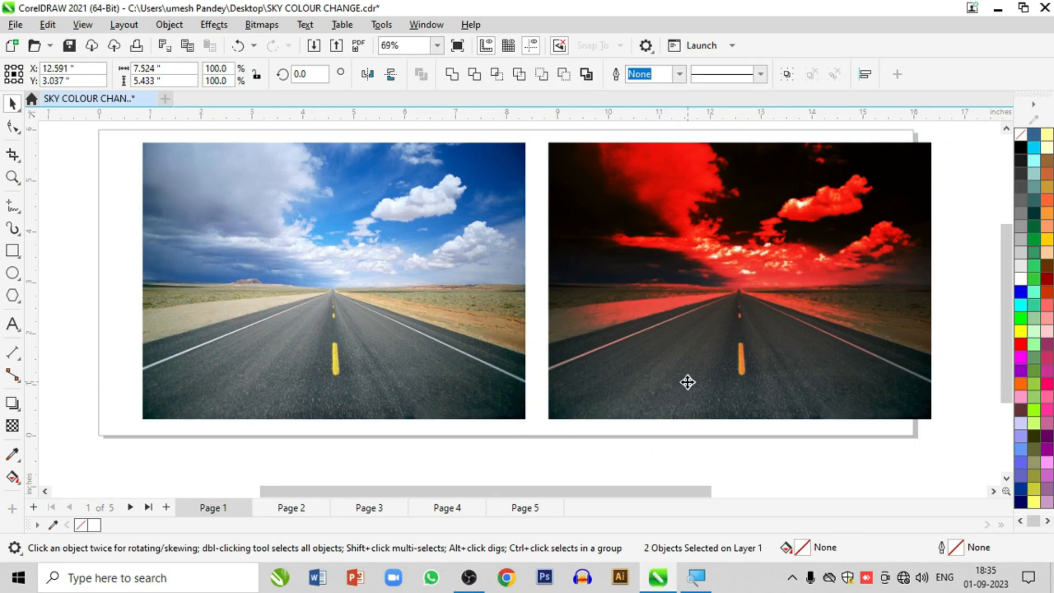
pyautogui.moveTo(687, 388); pyautogui.dragTo(674, 385)
pyautogui.moveTo(979, 155); pyautogui.dragTo(132, 447)
pyautogui.moveTo(458, 308); pyautogui.dragTo(421, 315)
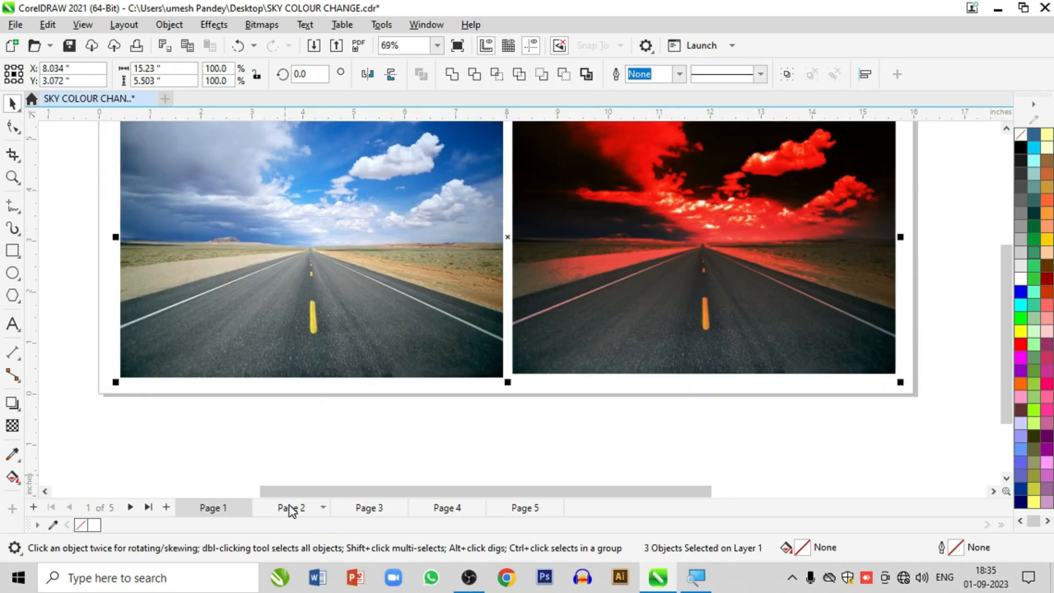
# - Blend the blue sunset copy on page 2 into the original photo behind it with a vertical fountain transparency
pyautogui.click(291, 507)
pyautogui.click(618, 306)
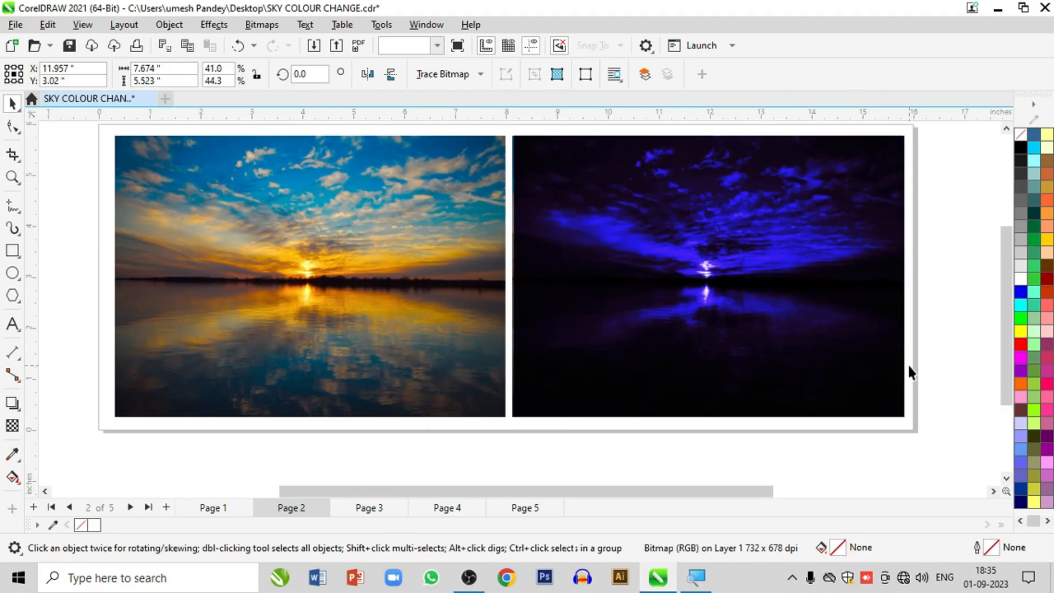
pyautogui.click(12, 426)
pyautogui.moveTo(699, 157)
pyautogui.mouseDown()
pyautogui.moveTo(720, 226)
pyautogui.moveTo(699, 311)
pyautogui.moveTo(700, 206)
pyautogui.mouseUp()
pyautogui.moveTo(700, 311); pyautogui.dragTo(701, 351)
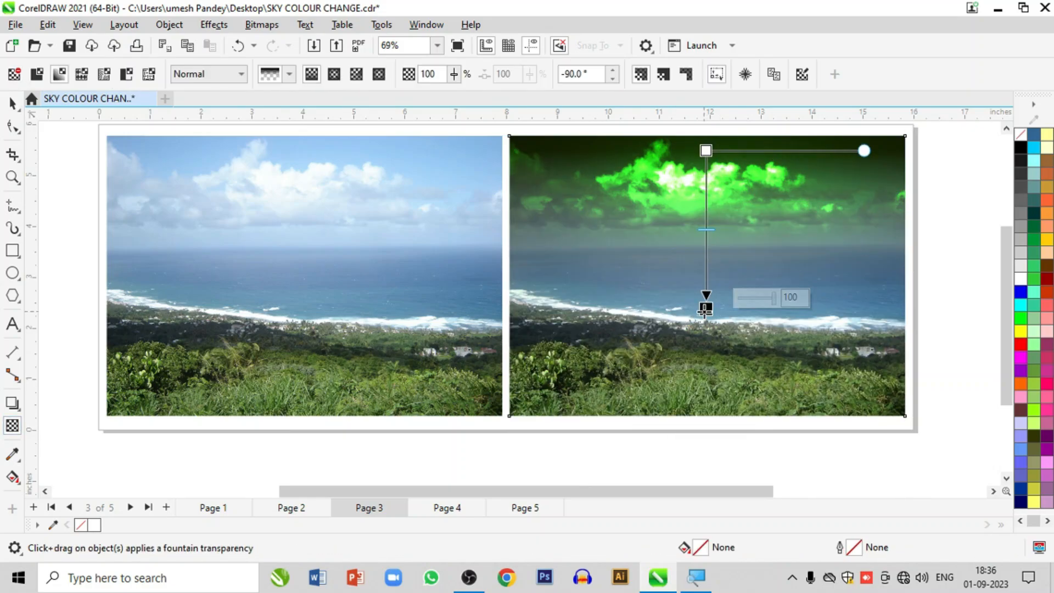
# - Adjust the vertical fountain transparency on the green coast copy on page 3 and the pink lake copy on page 4
pyautogui.moveTo(706, 150); pyautogui.dragTo(706, 289)
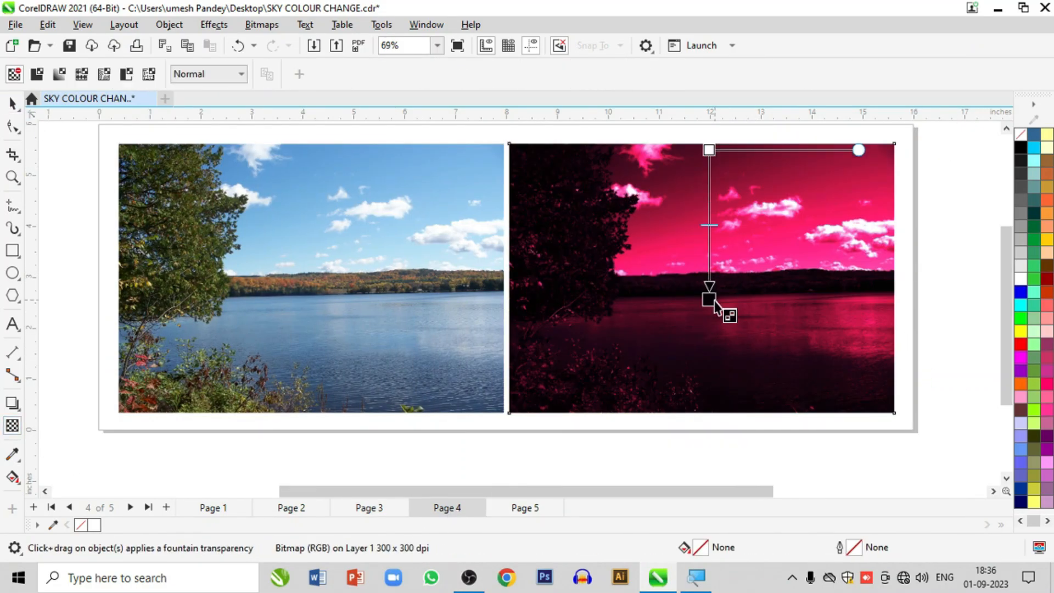
pyautogui.moveTo(720, 309); pyautogui.dragTo(708, 372)
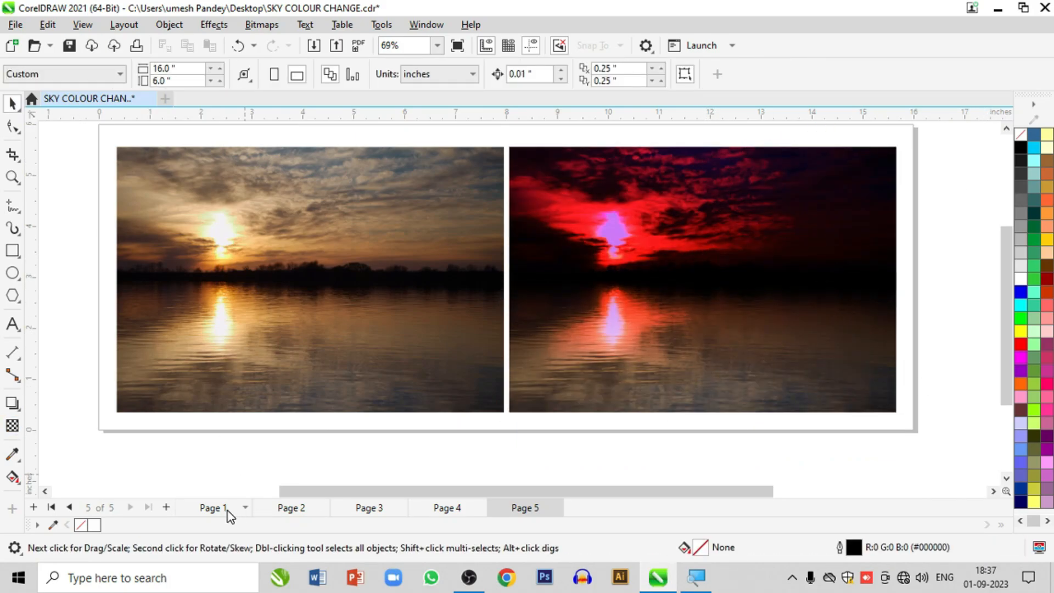
# - Return to page 1, select all its photos and compare the original and red-sky versions in a full-screen preview
pyautogui.click(227, 512)
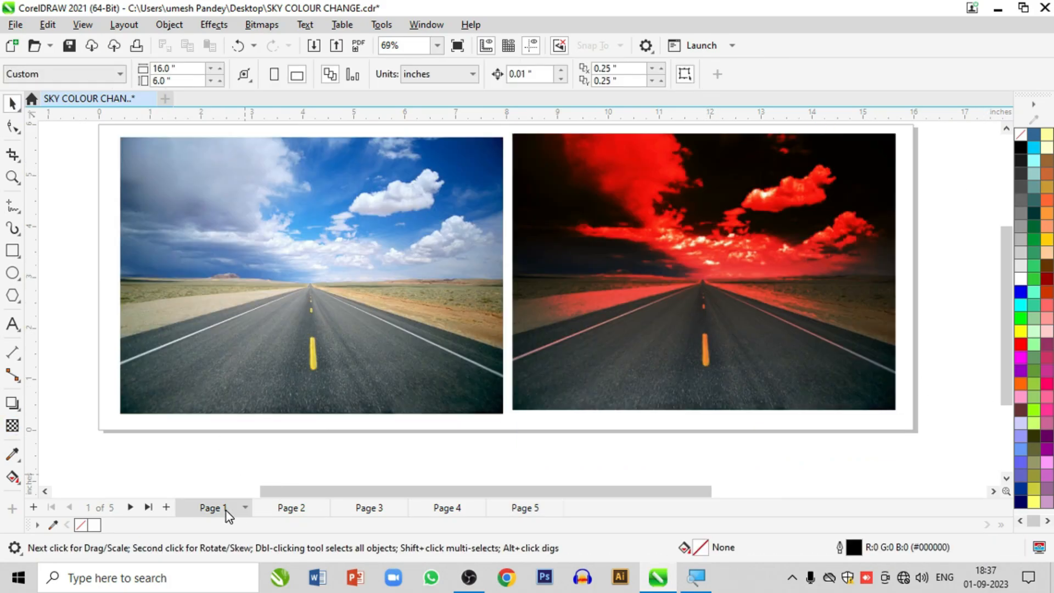
pyautogui.click(1007, 127)
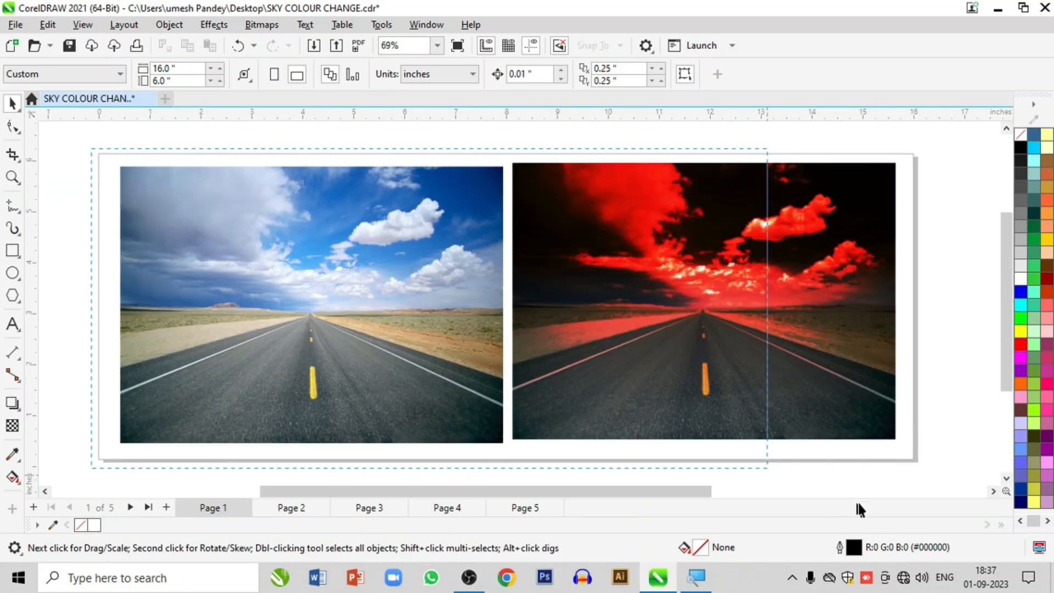
pyautogui.moveTo(859, 510); pyautogui.dragTo(943, 430)
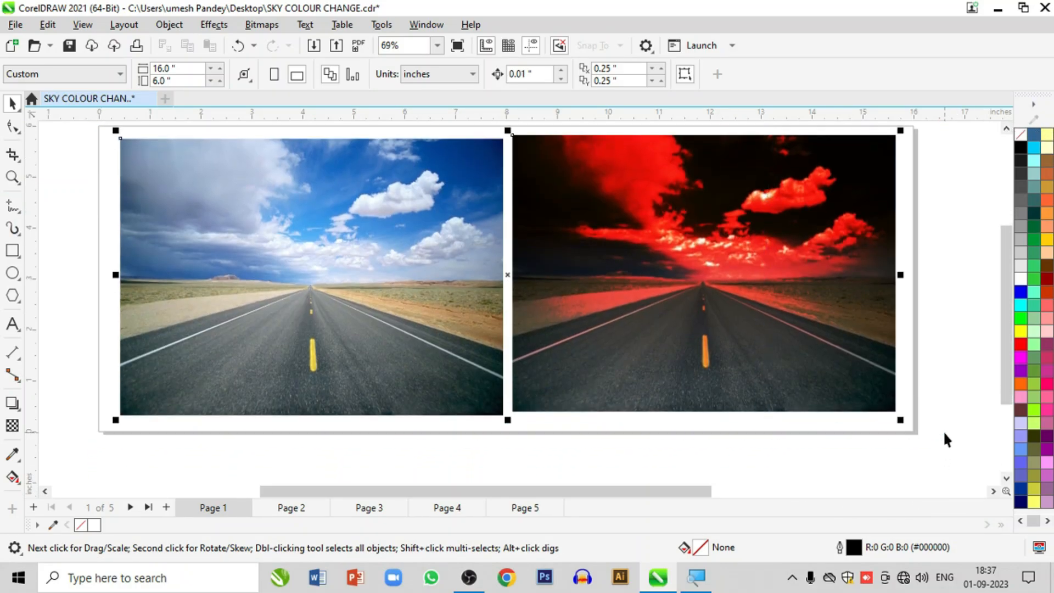
pyautogui.click(13, 178)
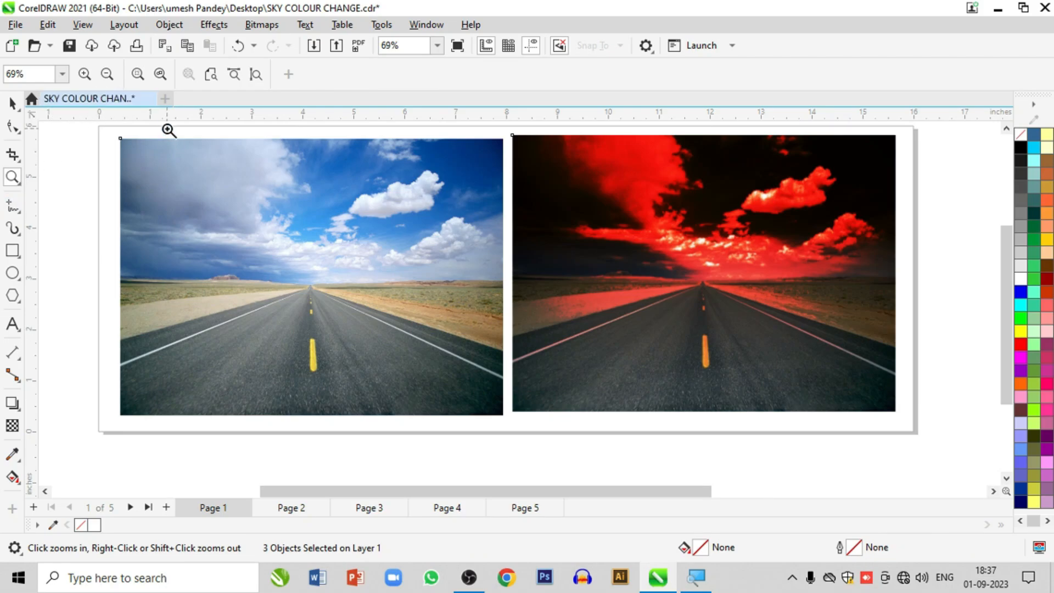
pyautogui.press('F9')
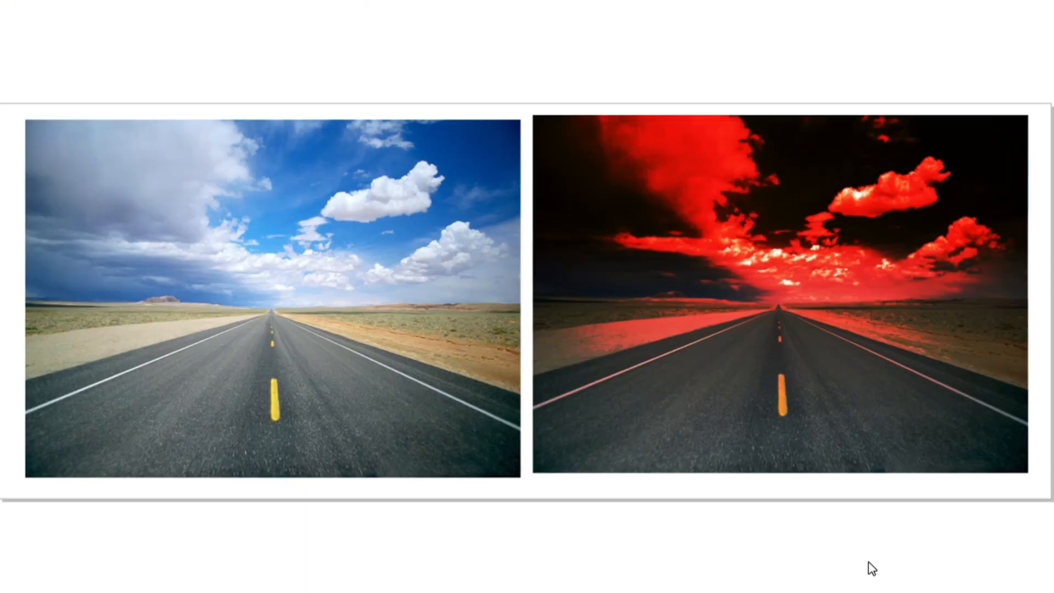